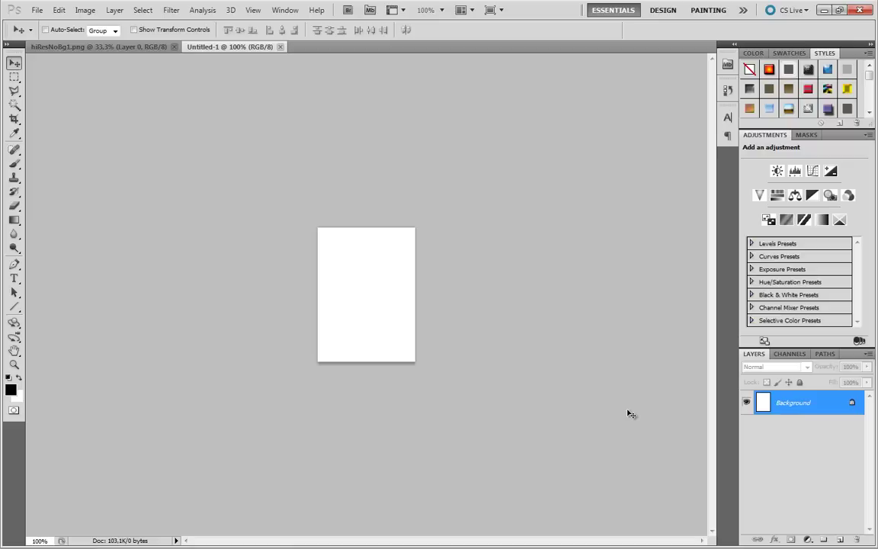
Convert the locked white Background into an editable layer named Layer 0
double_click(838, 403)
left_click(538, 170)
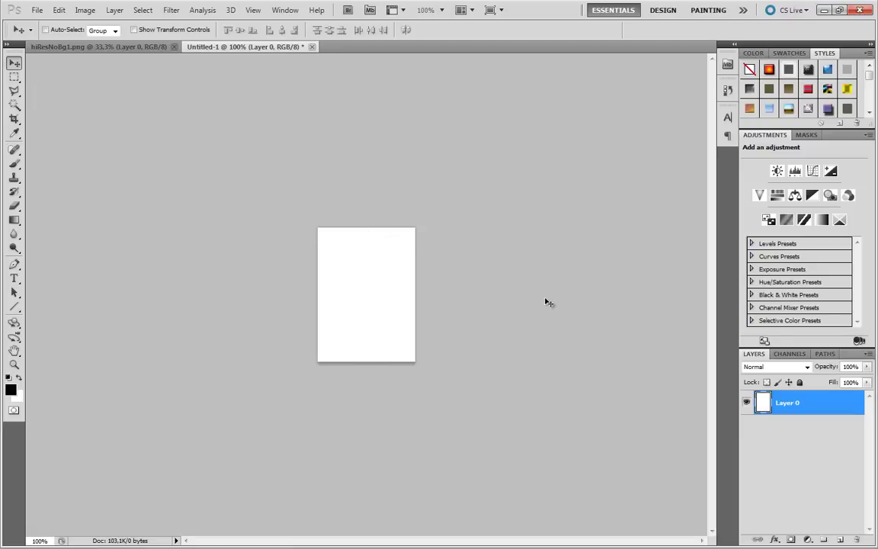
Add a black-to-white Gradient Overlay style to Layer 0 and open its gradient in the Gradient Editor
right_click(836, 404)
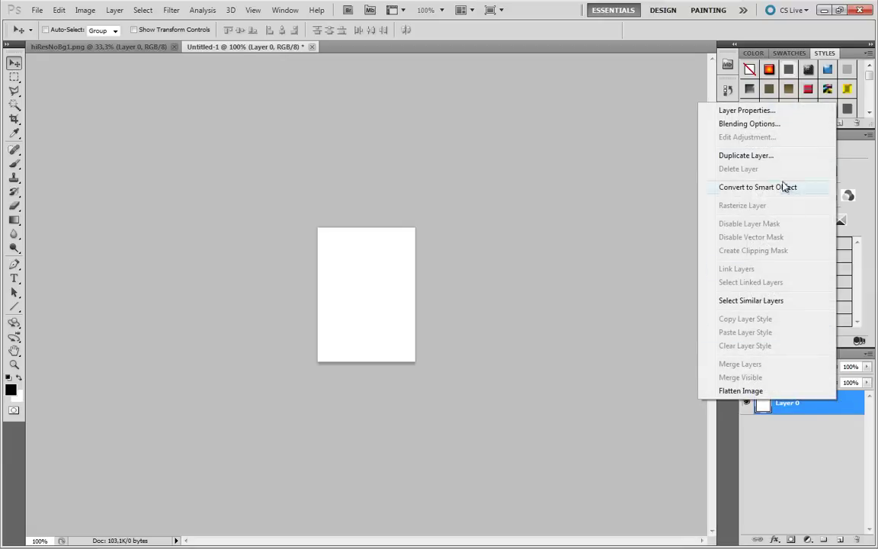
left_click(749, 125)
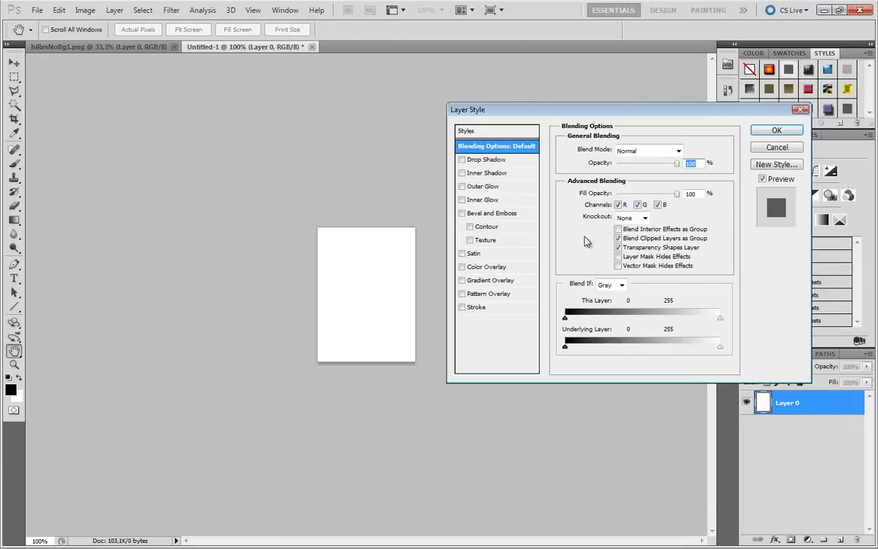
left_click(471, 281)
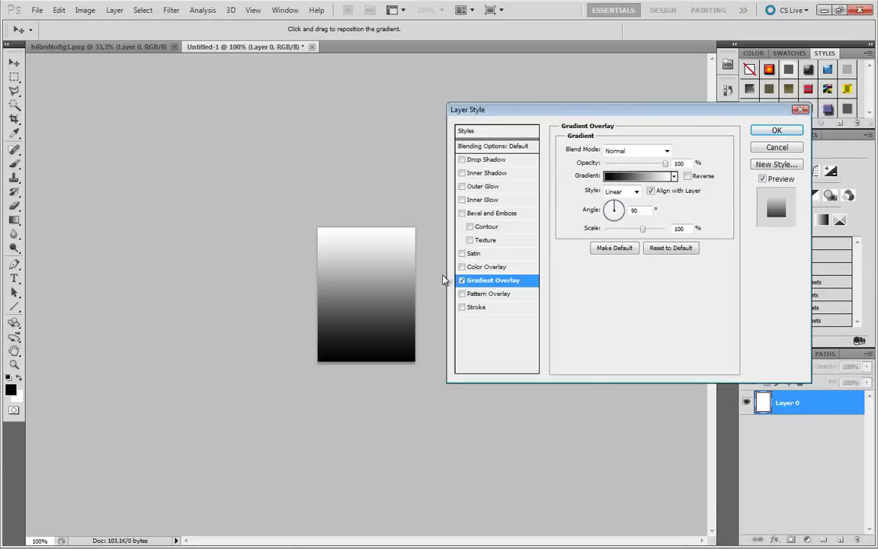
left_click(621, 177)
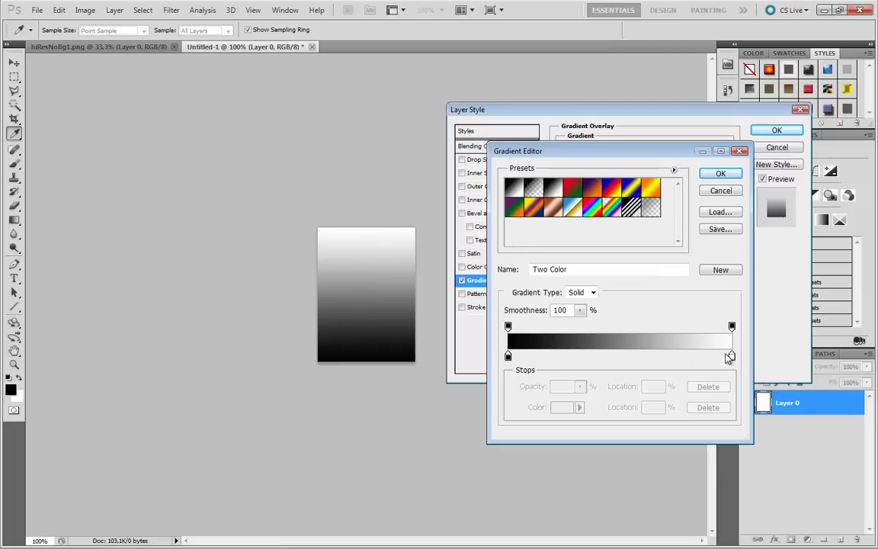
Set the gradient's end stop to dark red #850000 and apply the red-to-black overlay
double_click(732, 356)
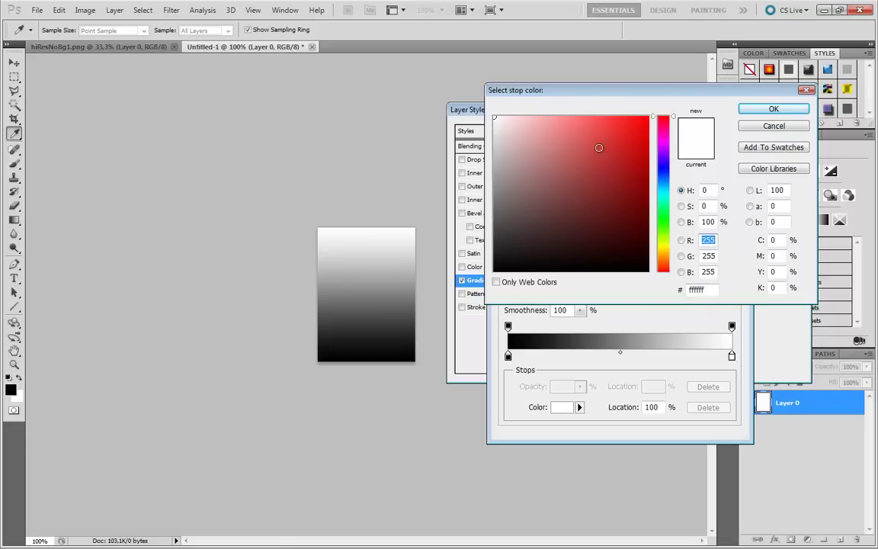
mouse_move(600, 147)
left_mouse_down()
mouse_move(632, 172)
mouse_move(649, 208)
mouse_move(647, 190)
left_mouse_up()
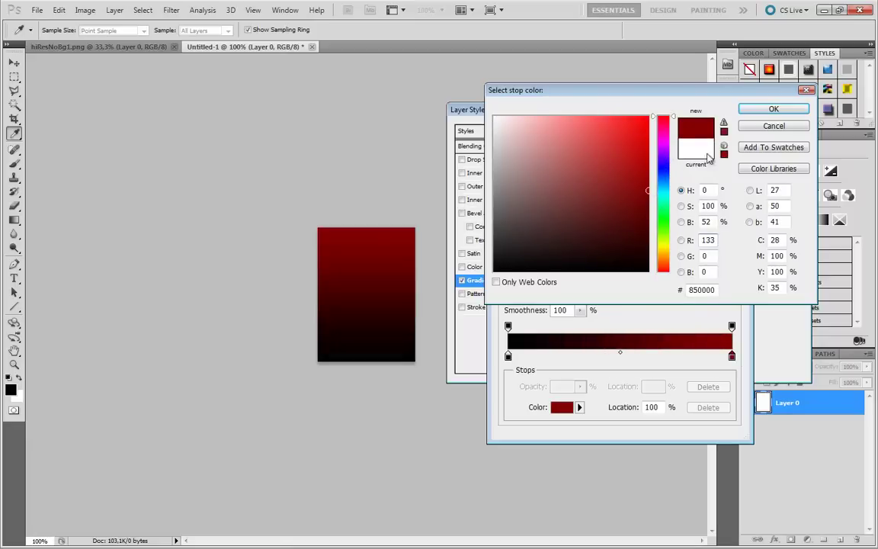
left_click(774, 109)
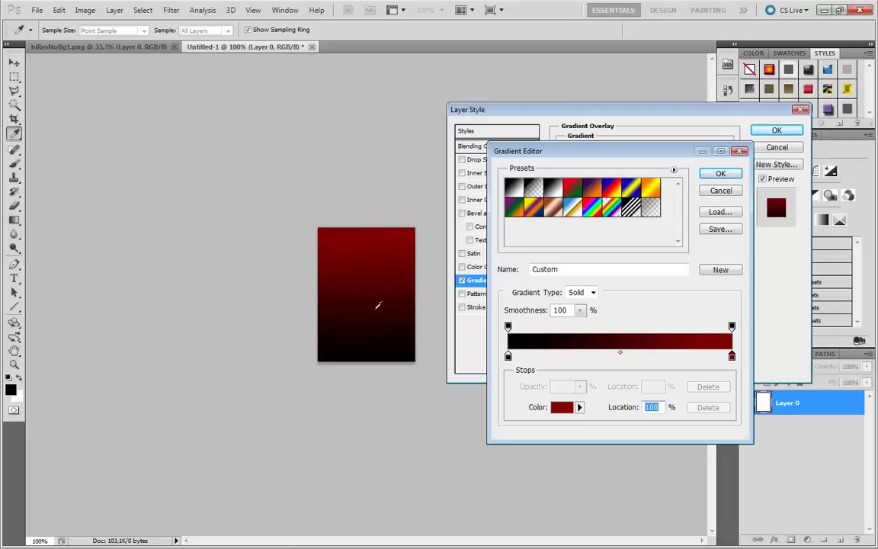
left_click(721, 174)
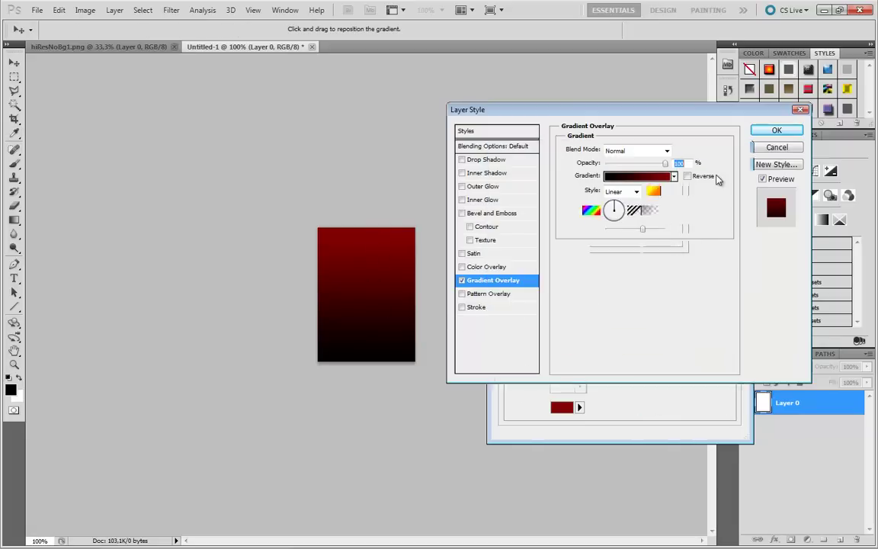
left_click(778, 132)
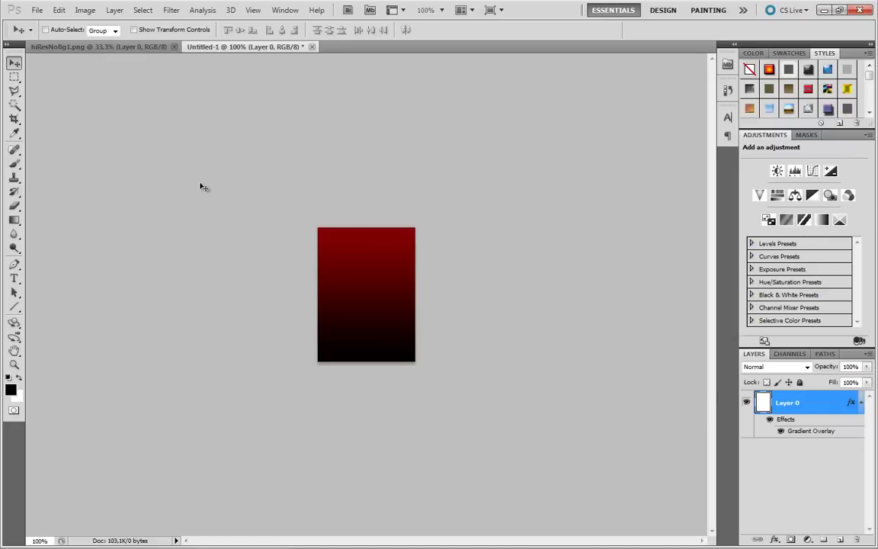
Bring the character from hiResNoBg1.png into Untitled-1 and begin scaling her down to show her face
left_click(119, 47)
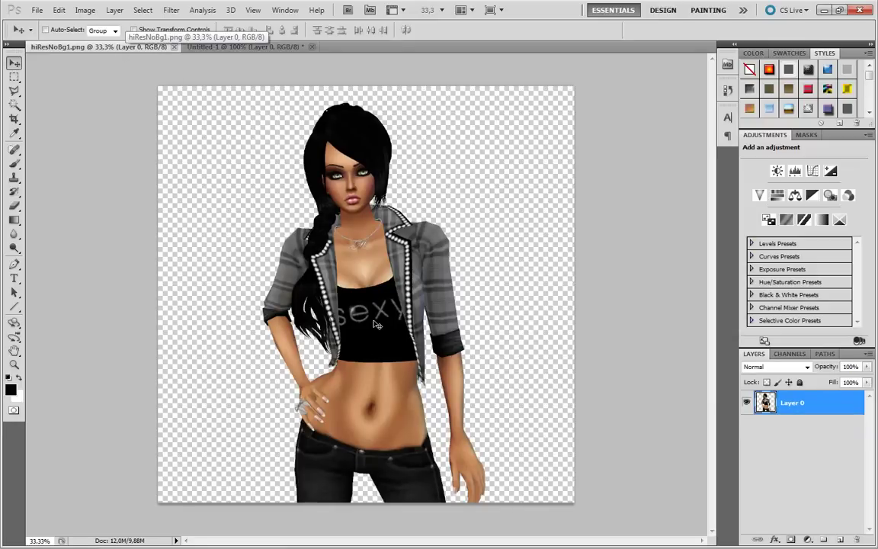
left_click_drag(376, 324, 376, 280)
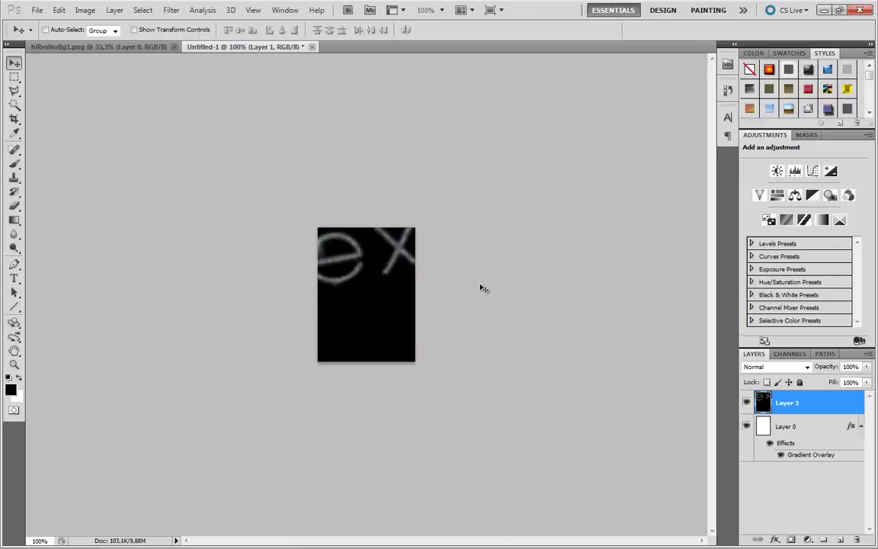
key("ctrl+t")
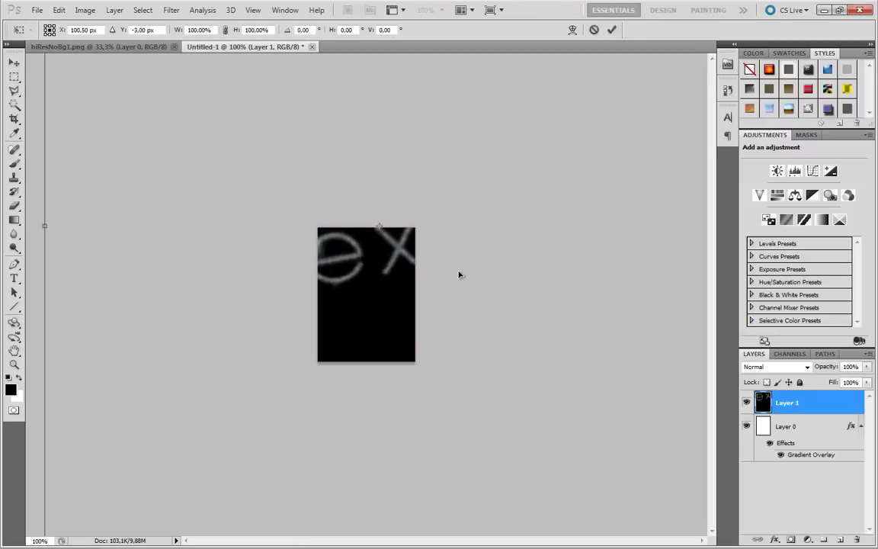
left_click_drag(226, 118, 192, 314)
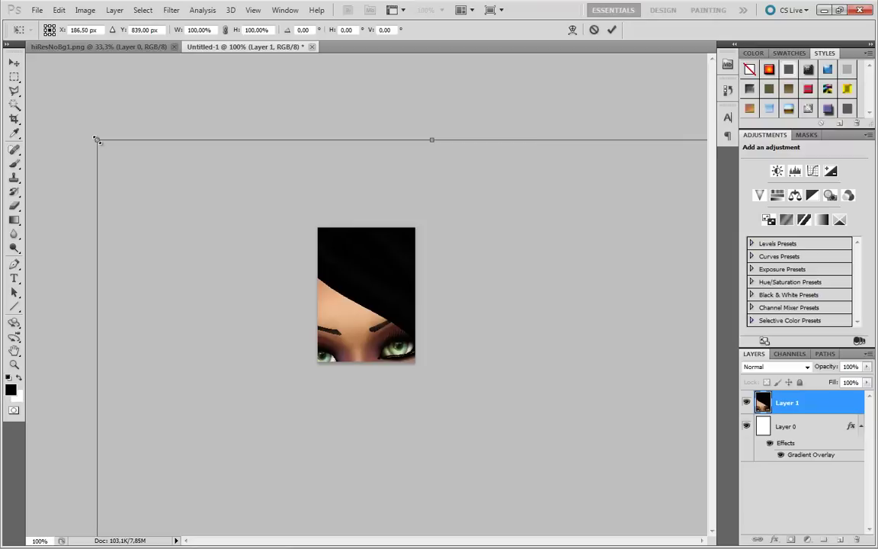
left_click_drag(97, 140, 368, 325)
left_click_drag(394, 399, 339, 263)
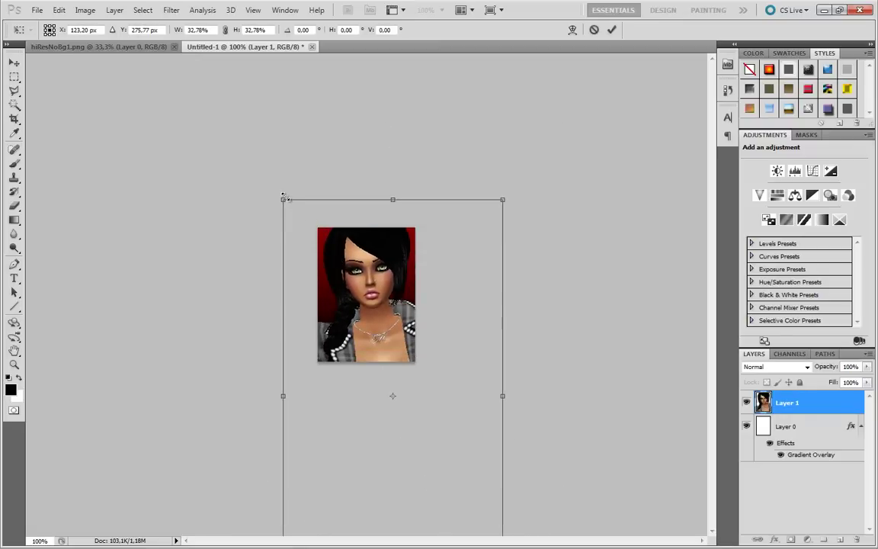
Rescale the character proportionally to about 18% so her upper body fills the frame, then fine-tune her position
left_click_drag(282, 200, 253, 269)
key("ctrl+z")
left_click_drag(283, 199, 336, 285)
left_click_drag(367, 335, 350, 301)
key("Return")
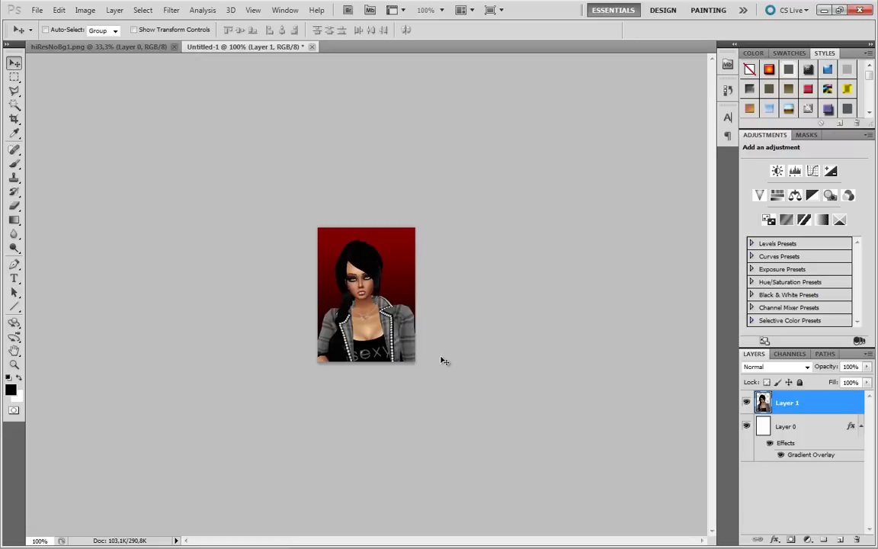
key("shift+Down")
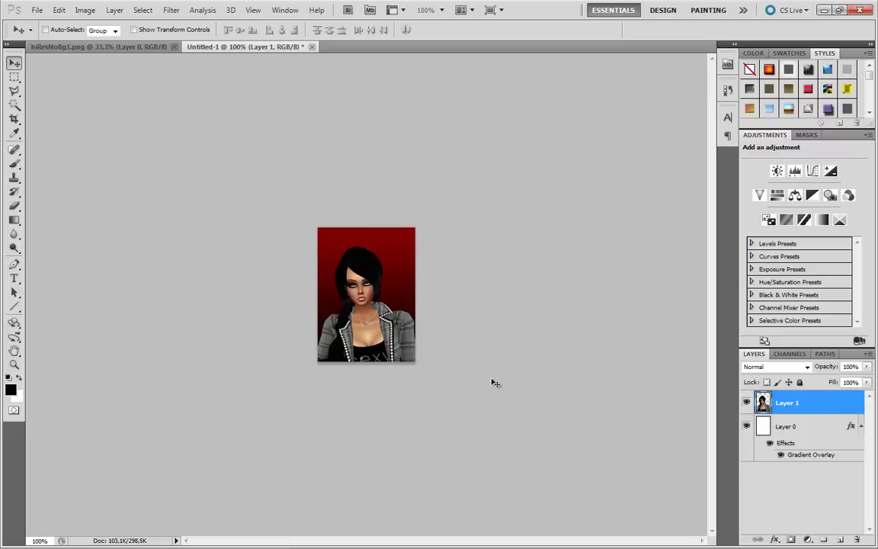
key("Up")
key("Up")
key("Up")
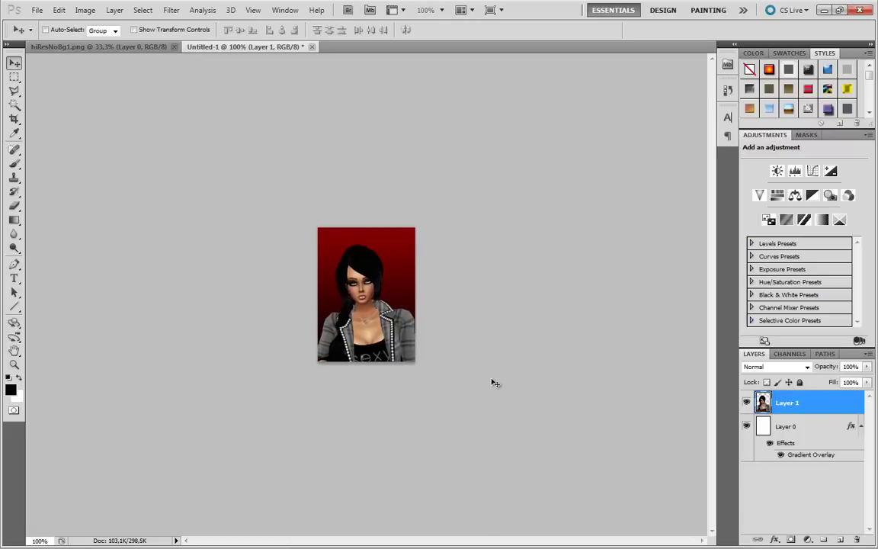
Add an empty Layer 2 directly above the red background Layer 0, below the character
left_click(816, 428)
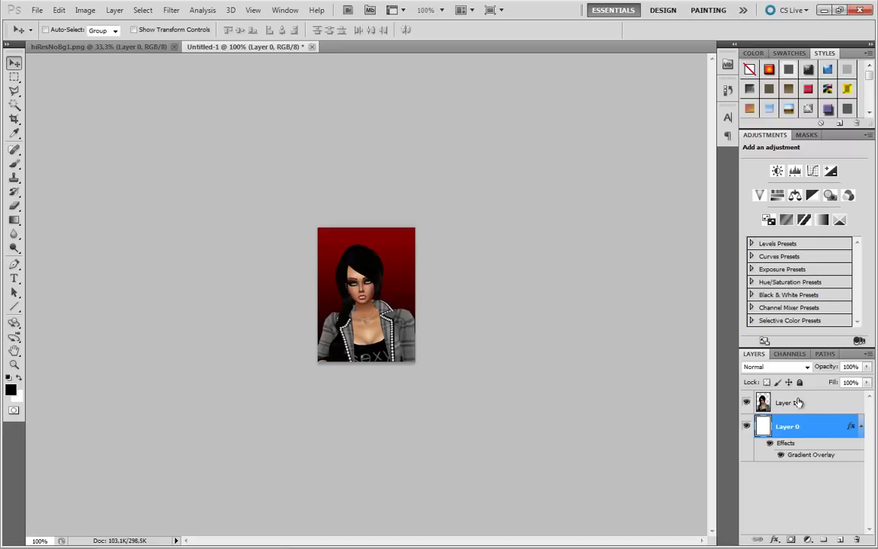
left_click(815, 402)
left_click(839, 539)
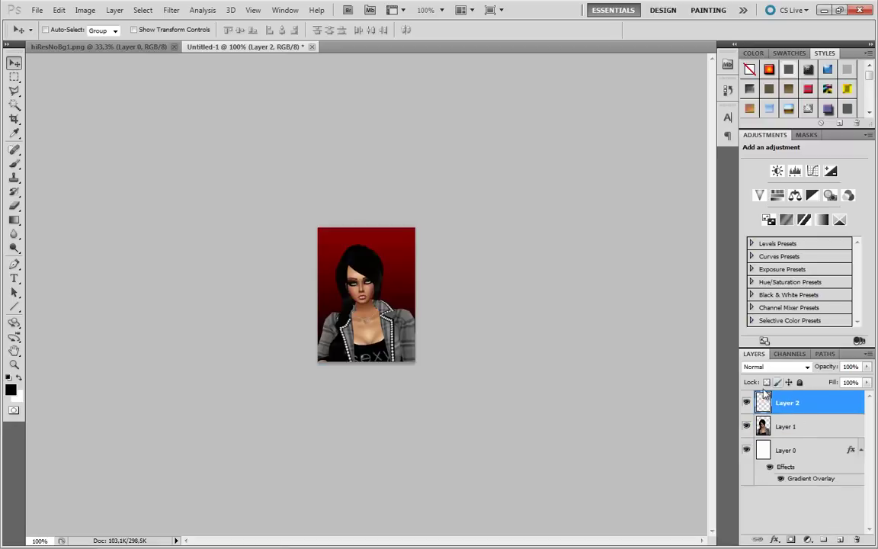
key("ctrl+z")
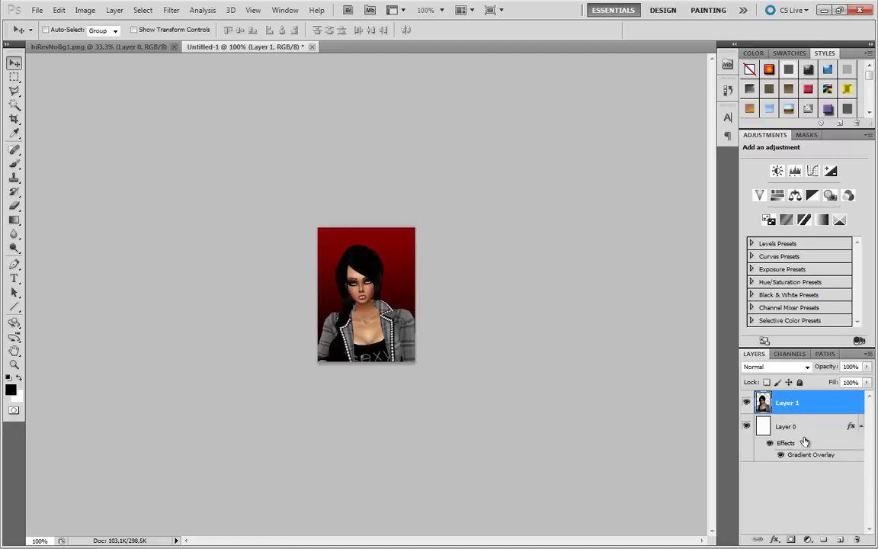
left_click(793, 427)
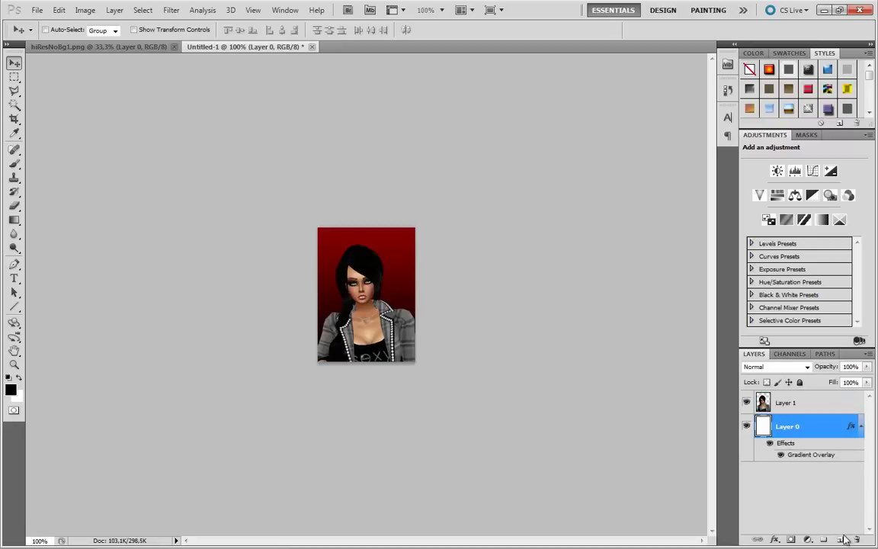
key("ctrl+shift+alt+n")
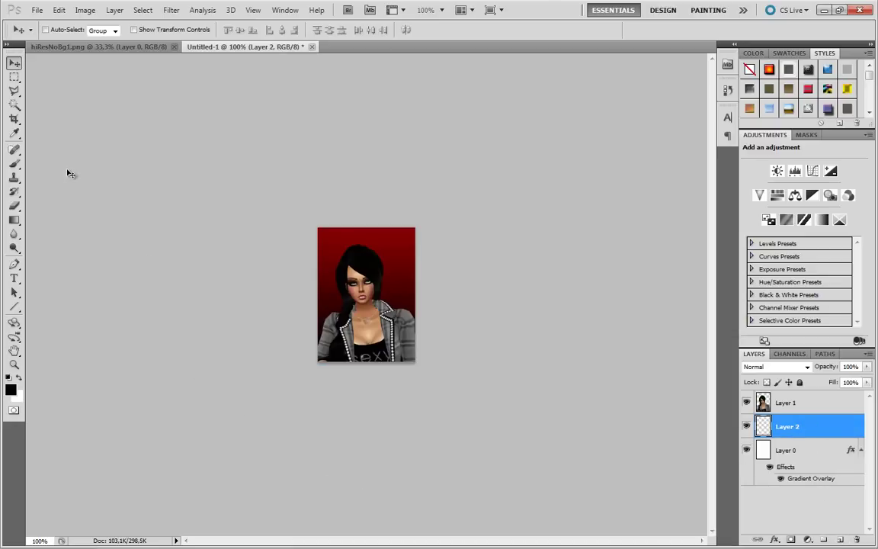
Stamp a white swirl on the right edge with the 130 px swirl brush
left_click(15, 165)
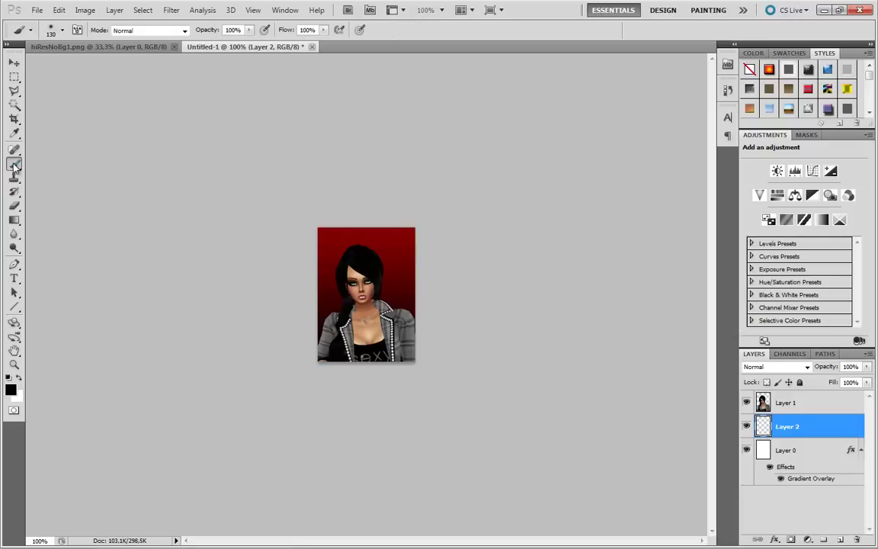
left_click(62, 31)
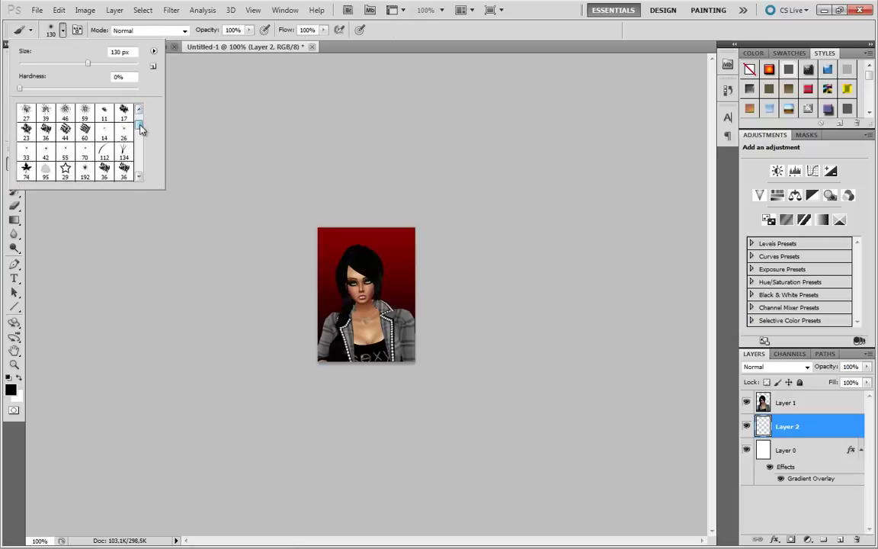
left_click_drag(140, 128, 138, 173)
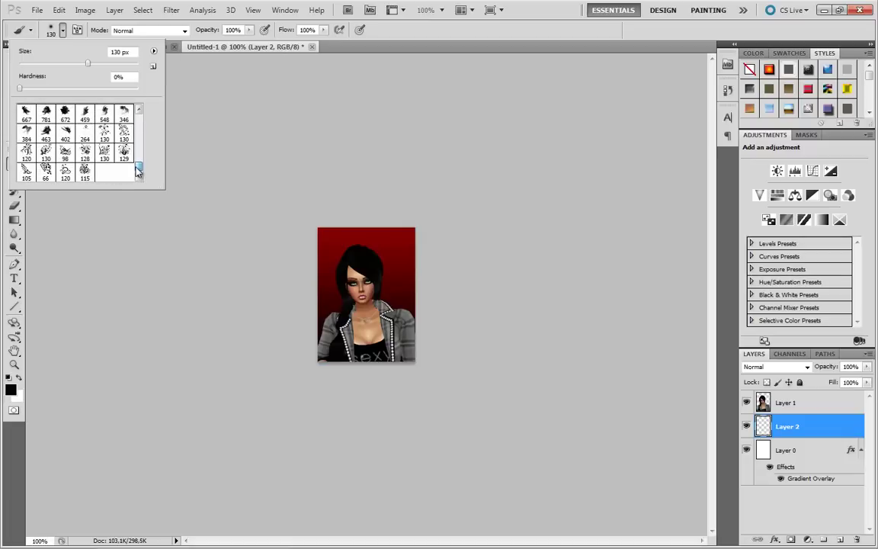
left_click(122, 132)
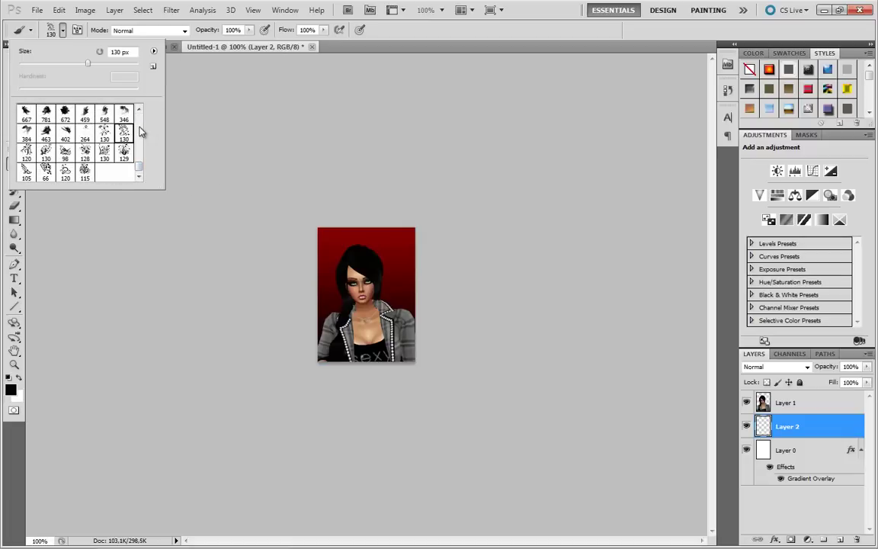
key("Return")
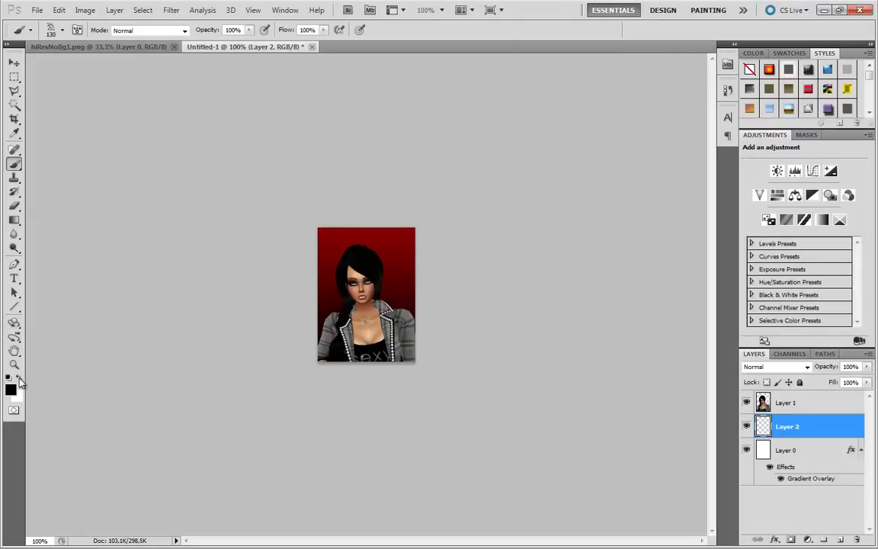
left_click(19, 378)
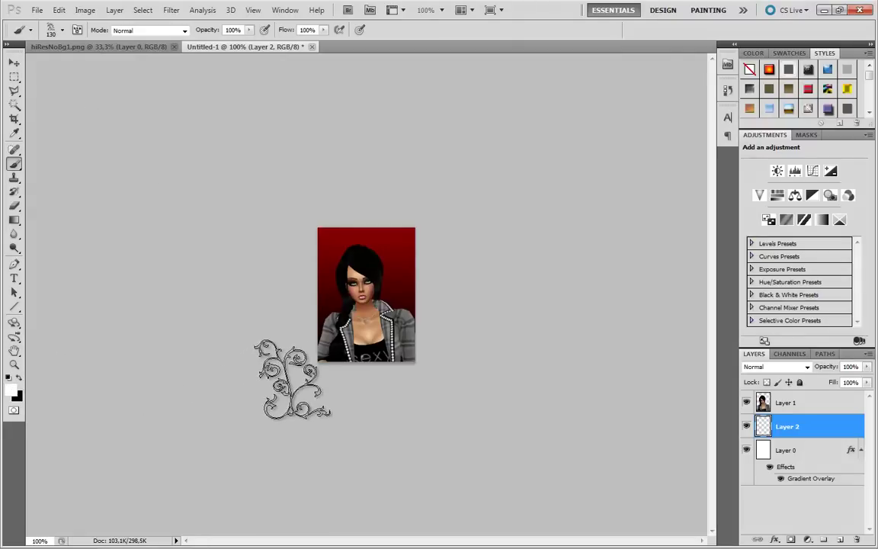
left_click(408, 282)
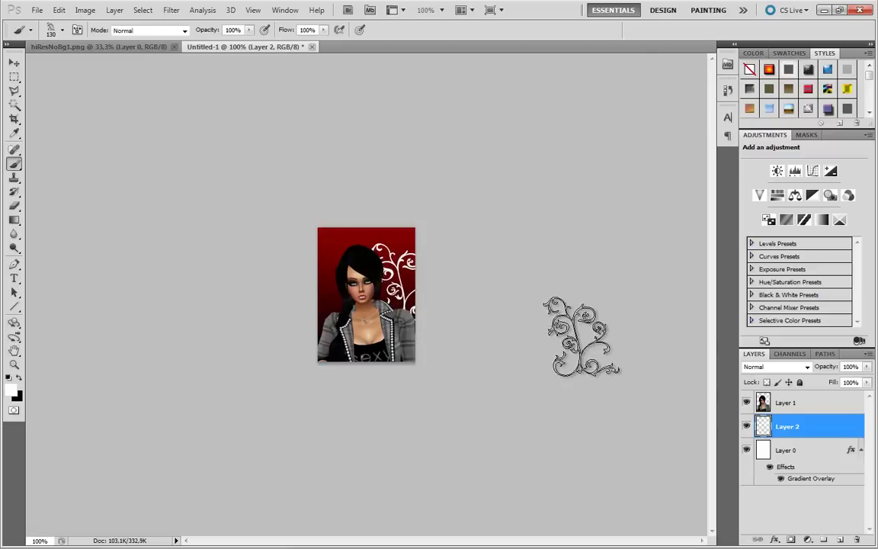
After trying other flourish brushes, stamp two white 130 px swirls on the left side
left_click(63, 32)
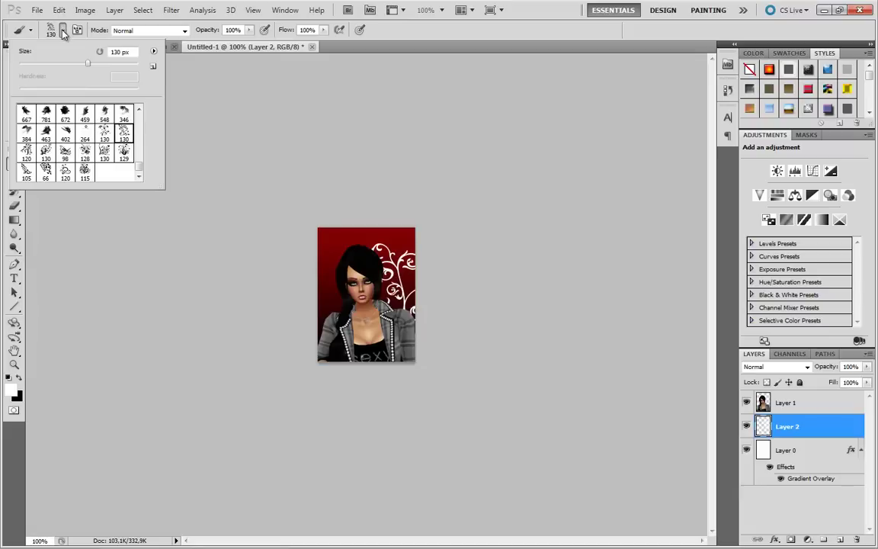
left_click(104, 154)
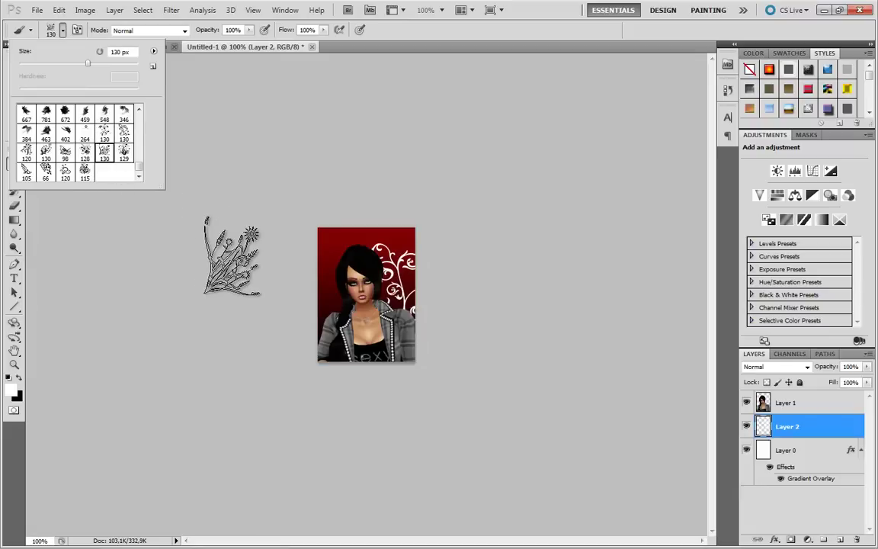
left_click(66, 151)
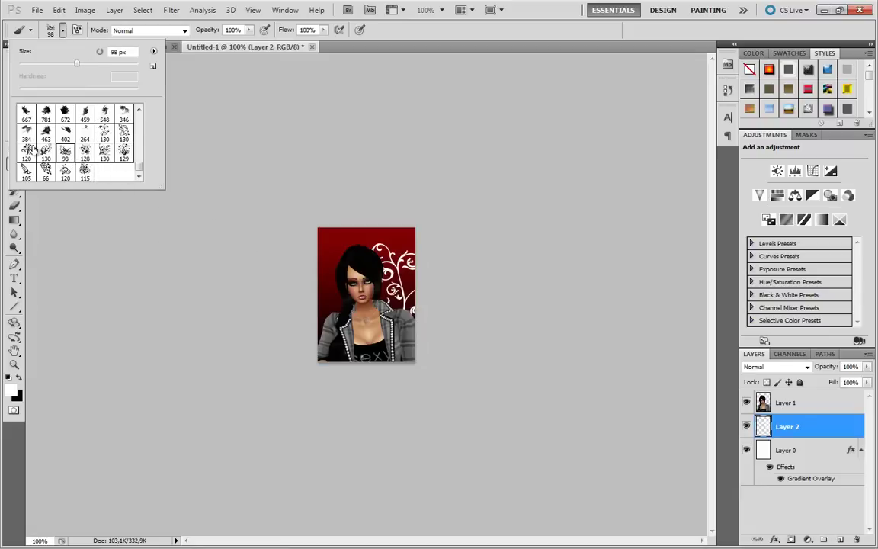
left_click(26, 150)
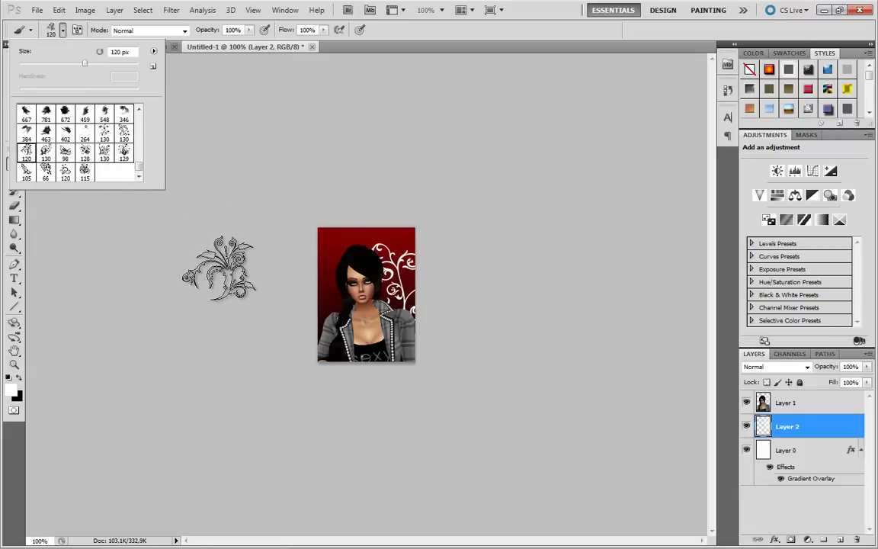
left_click(124, 134)
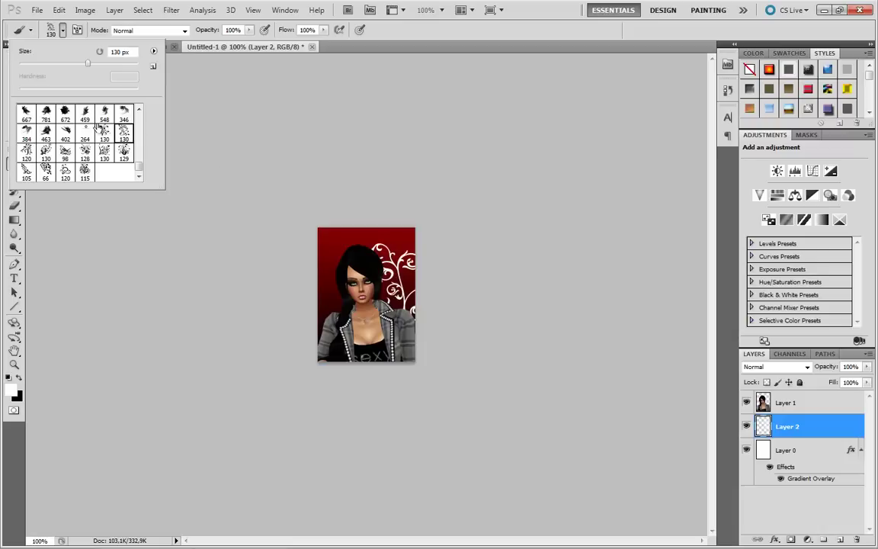
left_click(323, 351)
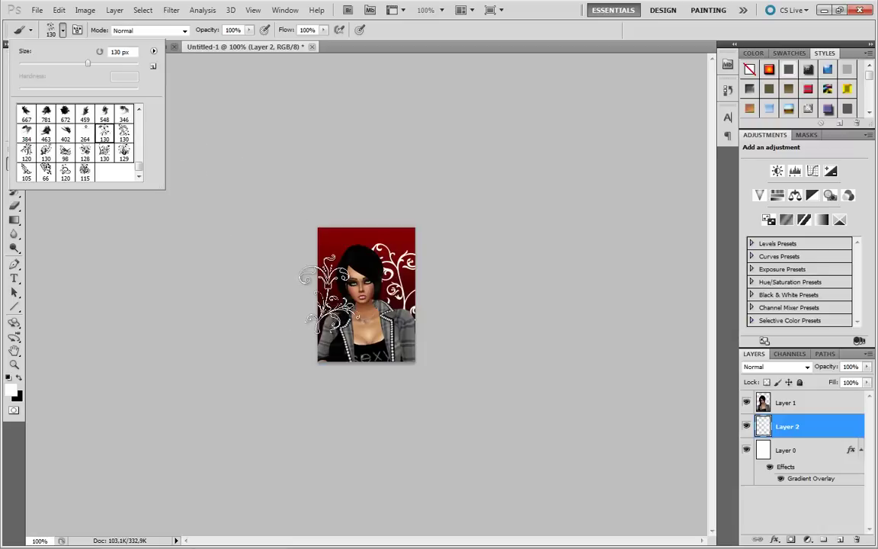
left_click(305, 281)
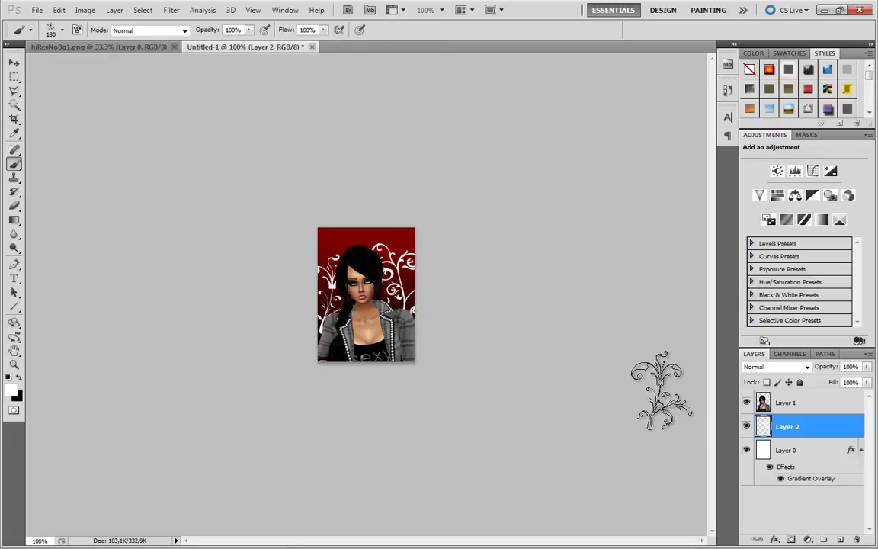
left_click(13, 62)
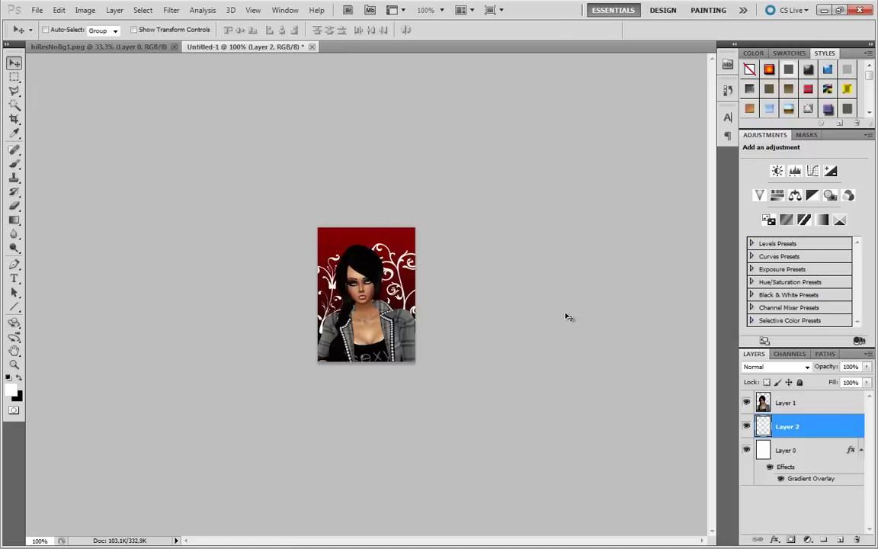
Set the swirl Layer 2 to Soft Light blend mode at 70% opacity
left_click(747, 427)
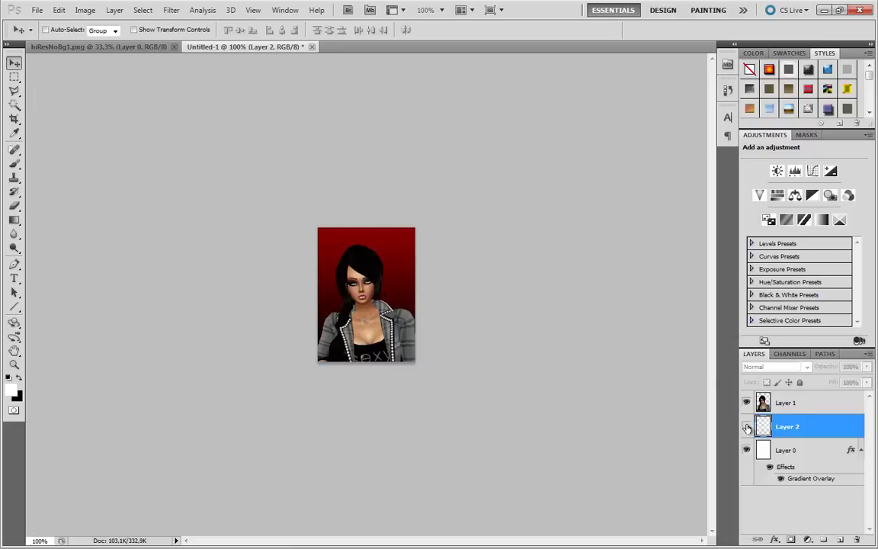
left_click(747, 428)
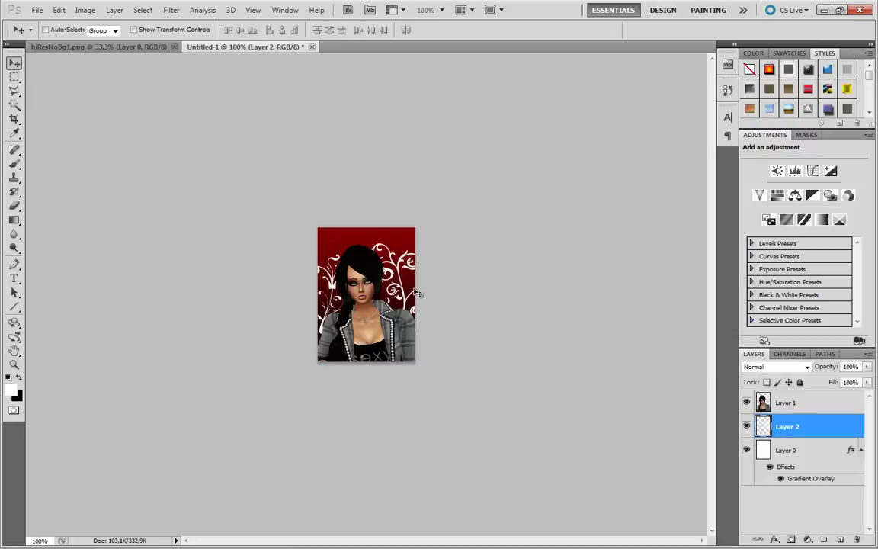
left_click(793, 367)
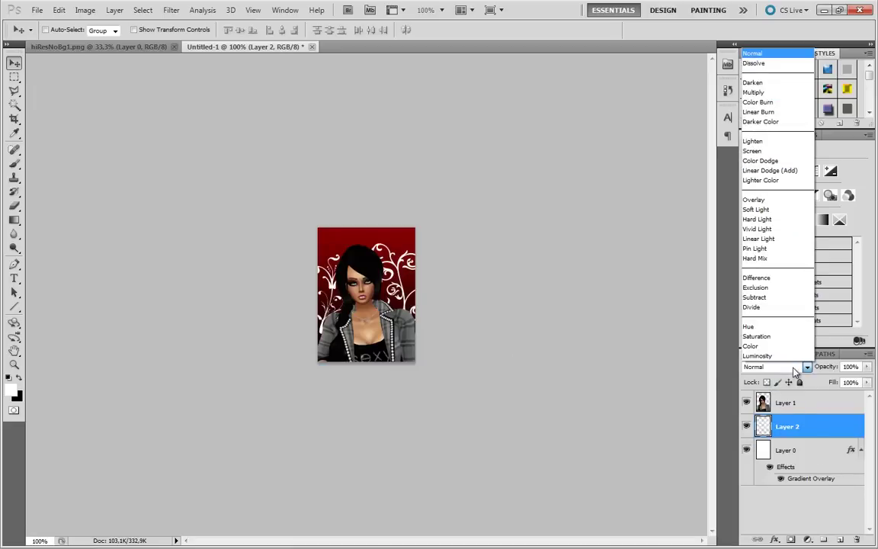
left_click(762, 209)
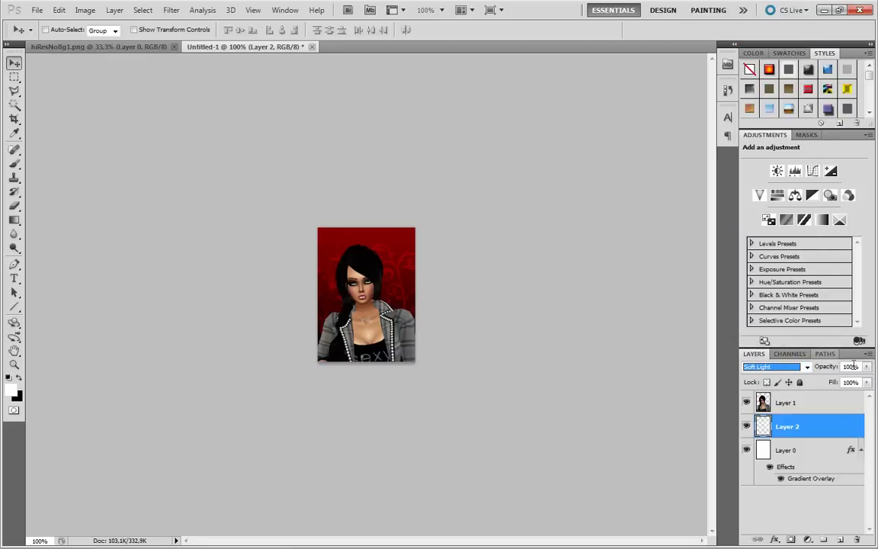
left_click(822, 368)
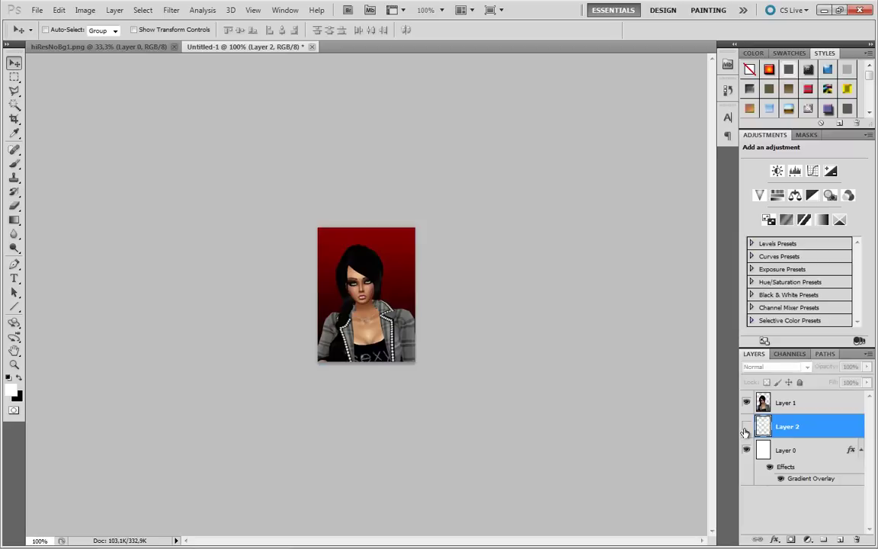
left_click(810, 410)
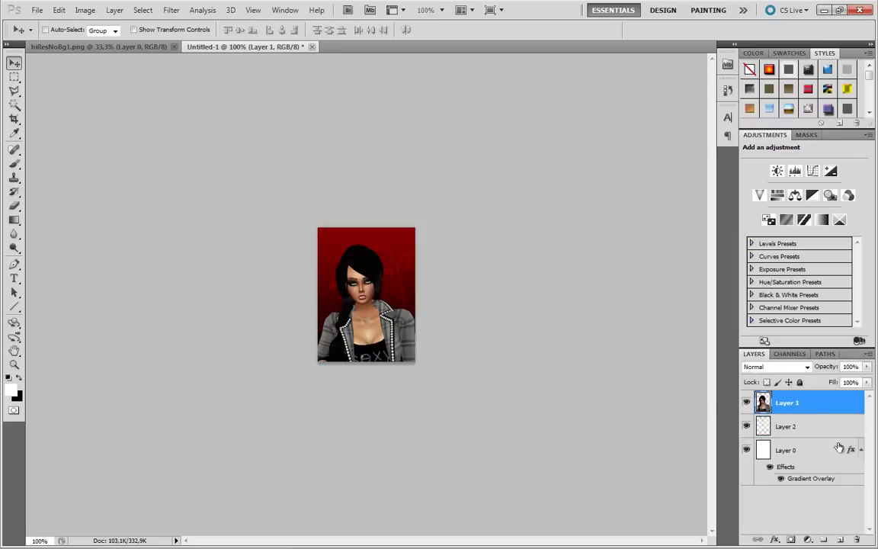
Add a new layer above the portrait and fill it with solid black
left_click(842, 541)
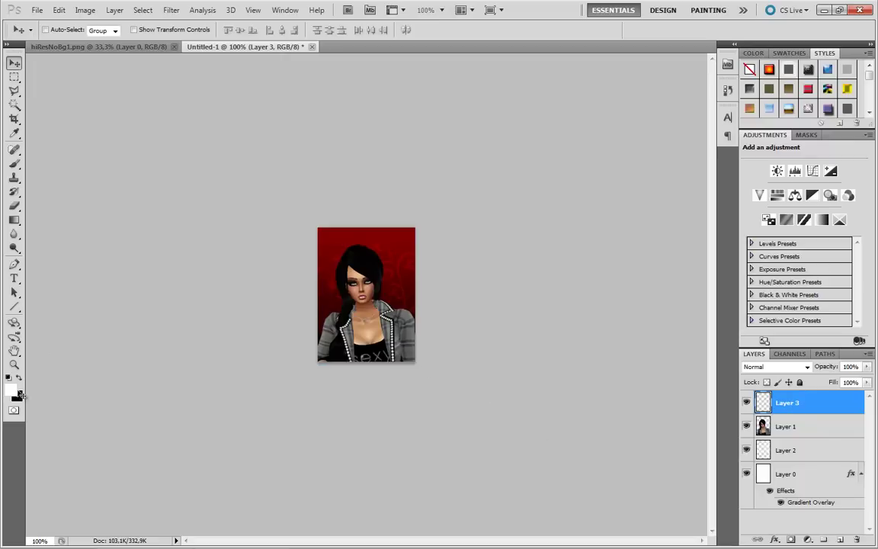
left_click(19, 377)
key("alt+BackSpace")
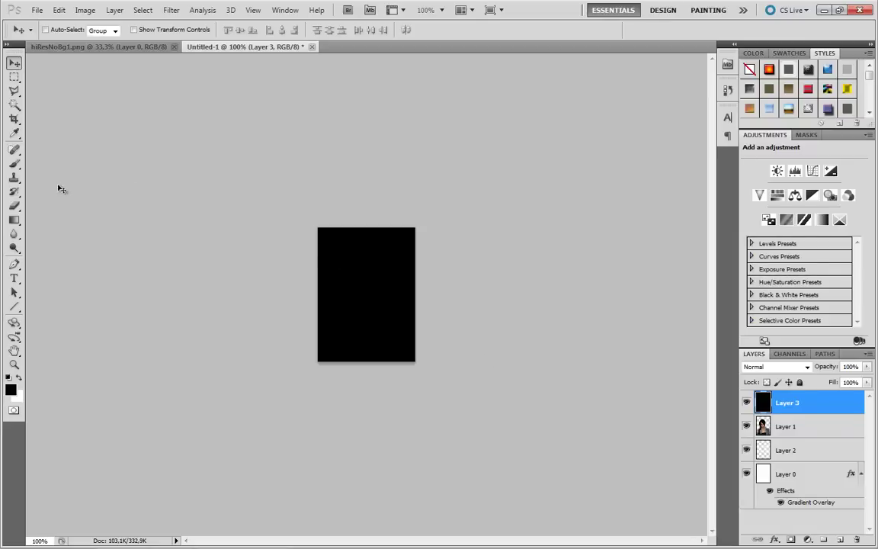
Erase the black over the portrait's centre with a 300 px soft eraser
left_click(15, 208)
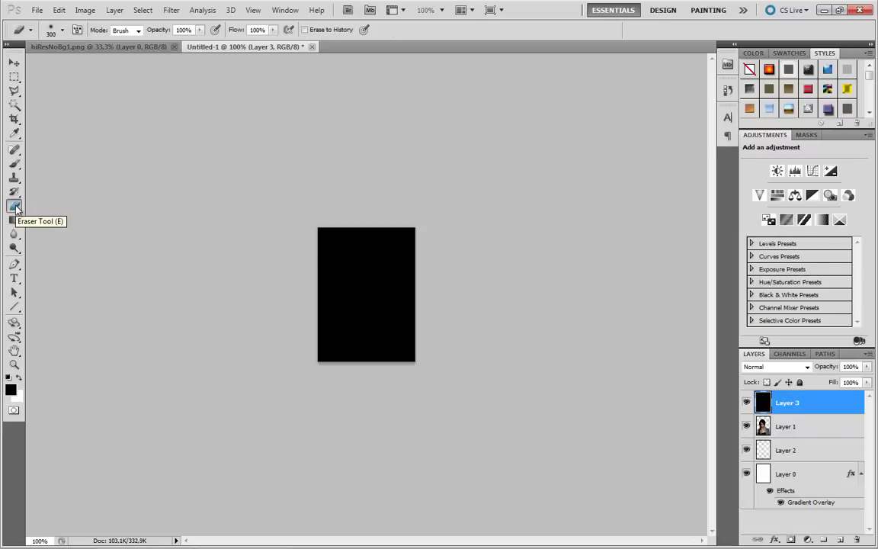
left_click(62, 31)
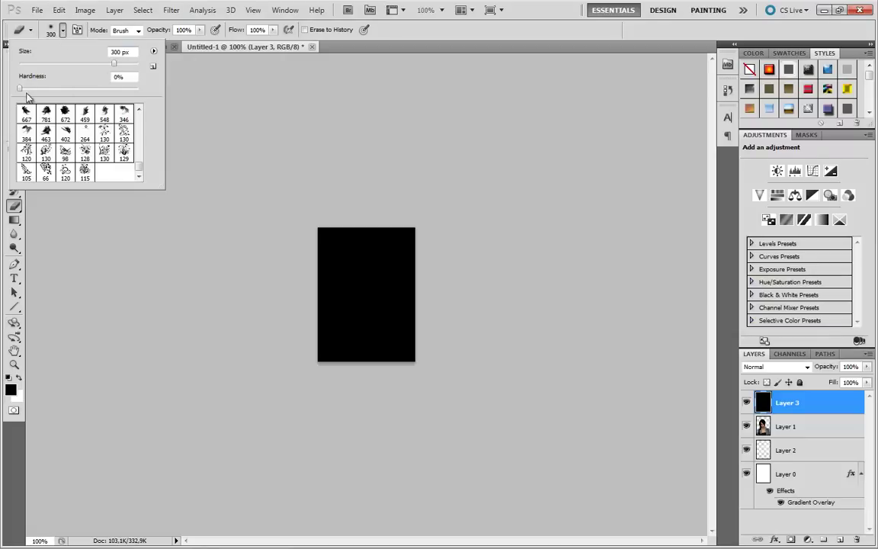
left_click(62, 31)
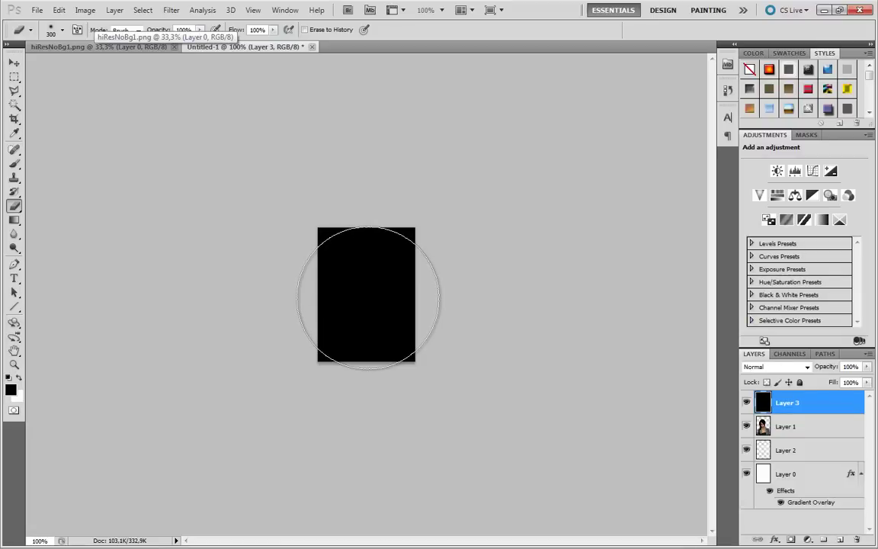
left_click(368, 298)
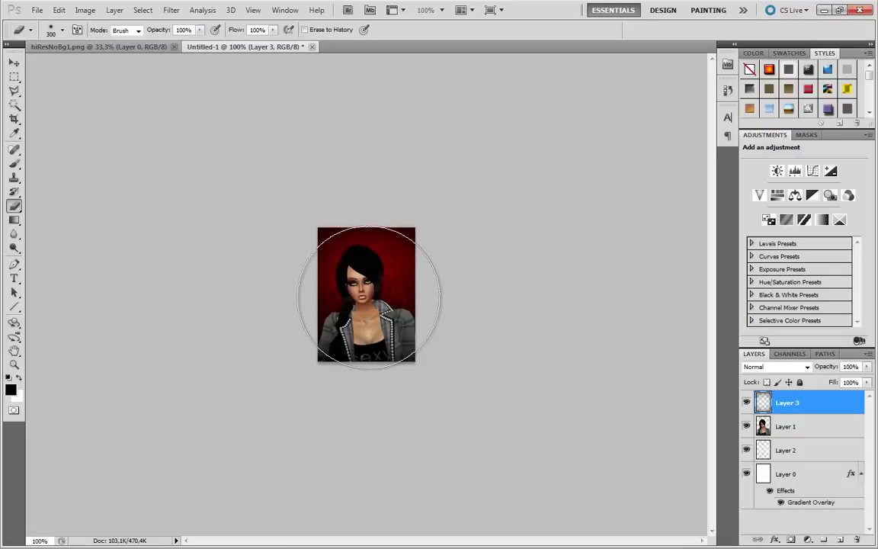
left_click(14, 64)
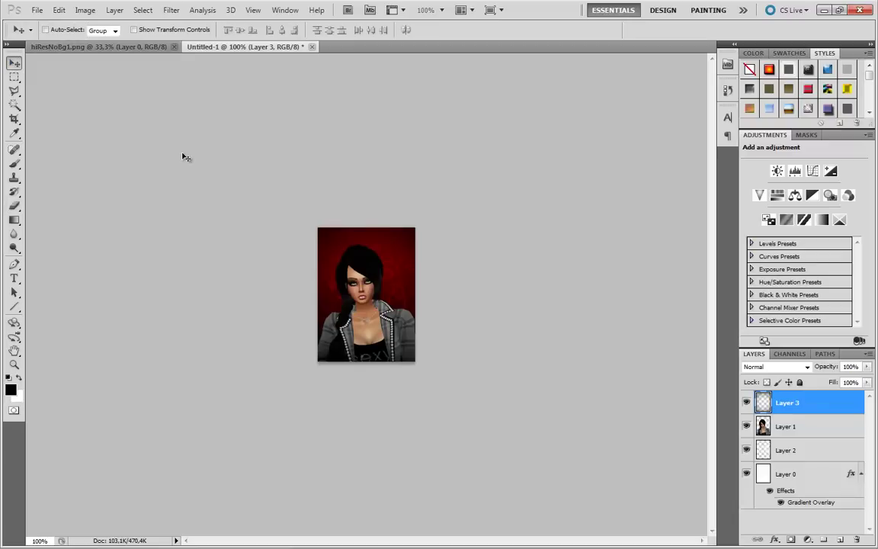
left_click(746, 402)
left_click(746, 403)
left_click(746, 402)
left_click(746, 402)
left_click(746, 403)
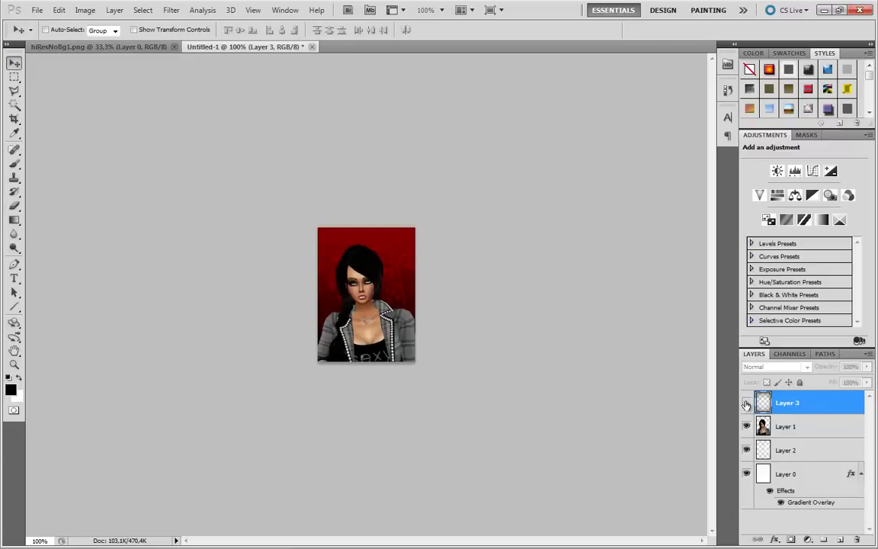
left_click(746, 402)
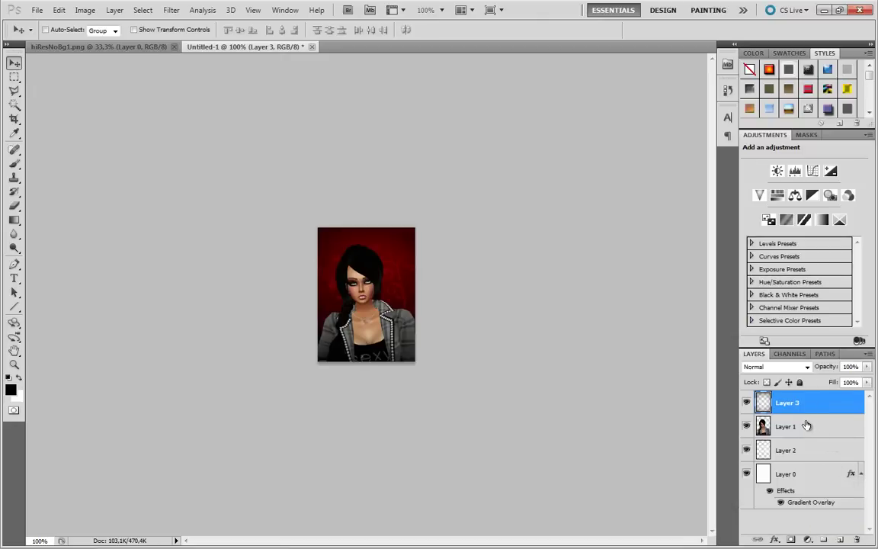
Load the figure from Layer 1 as a selection and add a Hue/Saturation adjustment at Saturation -100
left_click(763, 427)
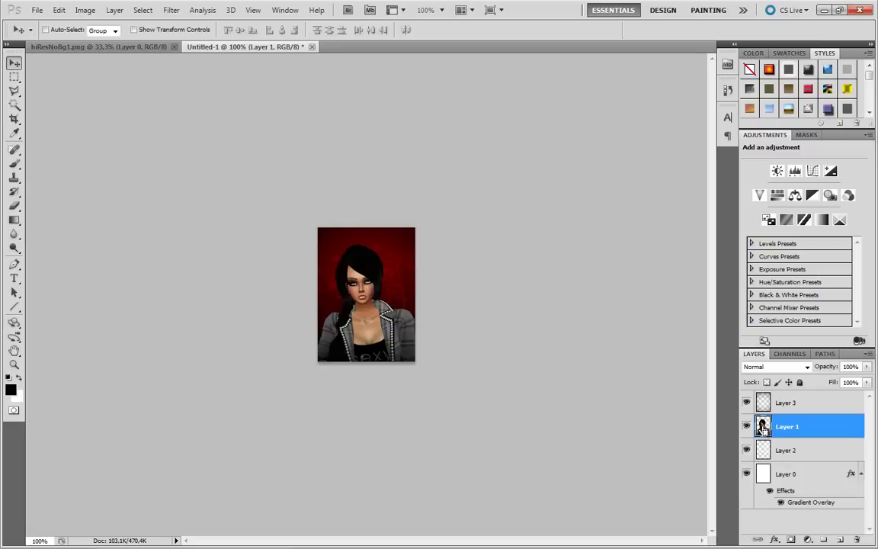
left_click(763, 428, "ctrl")
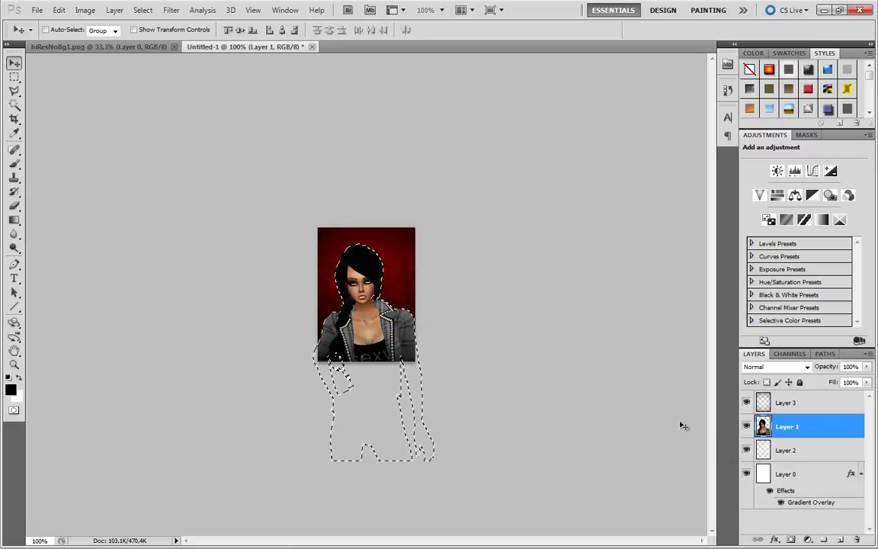
left_click(809, 540)
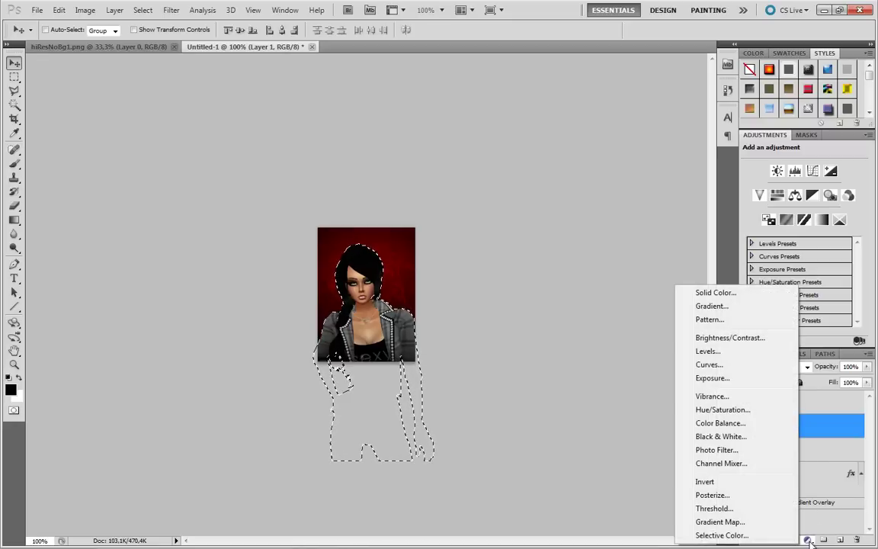
left_click(728, 409)
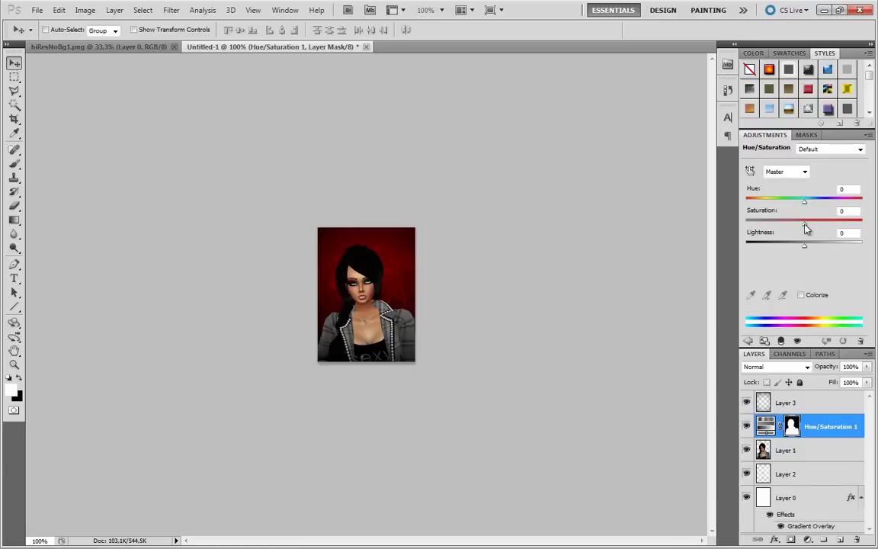
left_click_drag(805, 224, 732, 220)
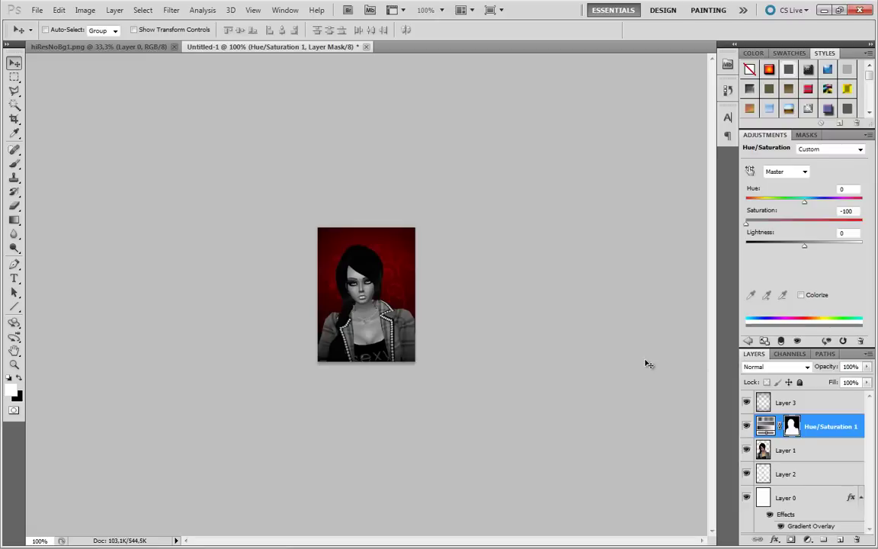
Blend the desaturation adjustment in Soft Light at 70% opacity, comparing it on and off
left_click(766, 369)
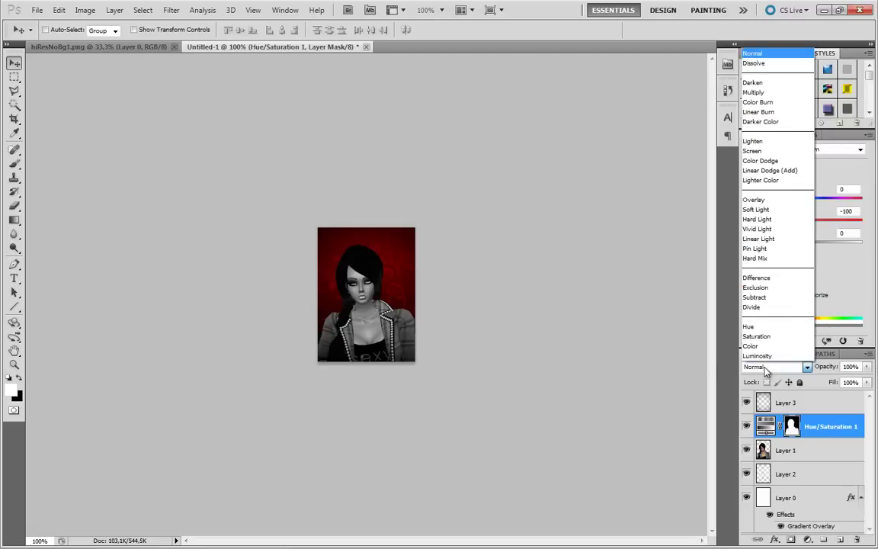
left_click(754, 210)
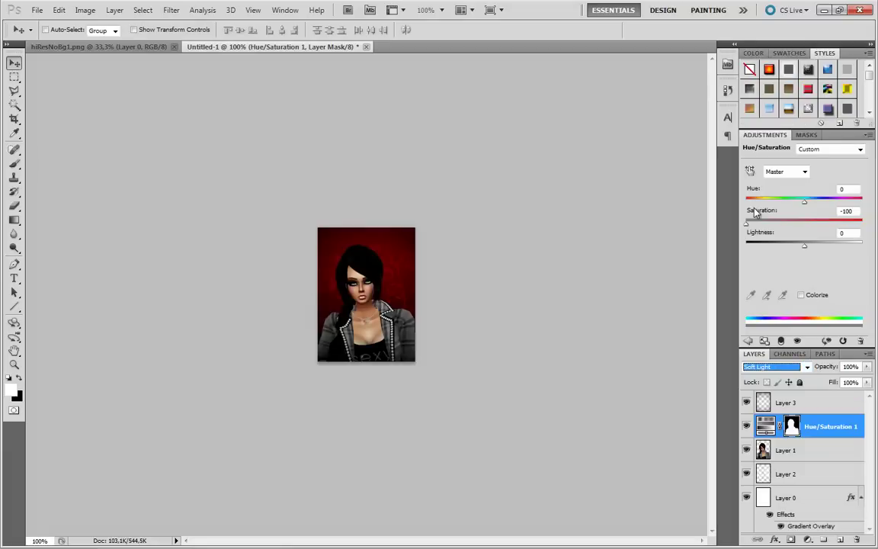
left_click(696, 384)
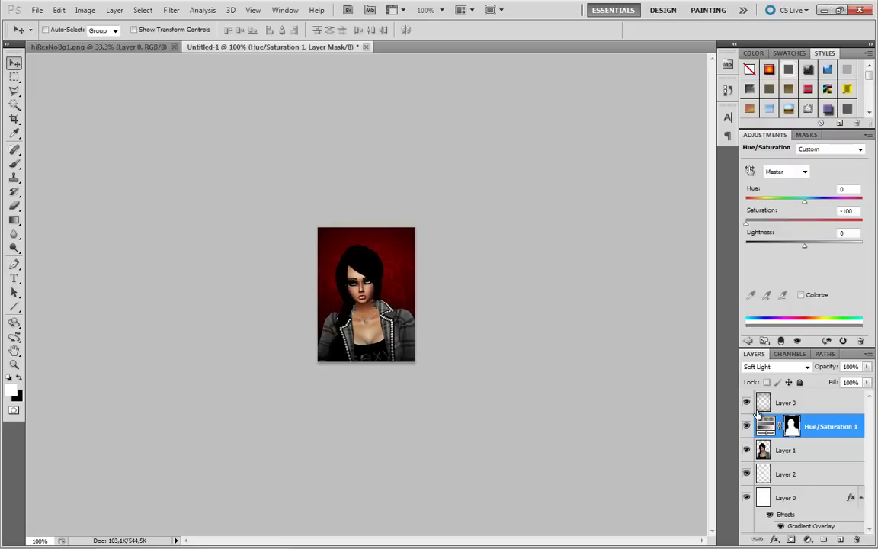
left_click(746, 427)
left_click(746, 428)
left_click(746, 428)
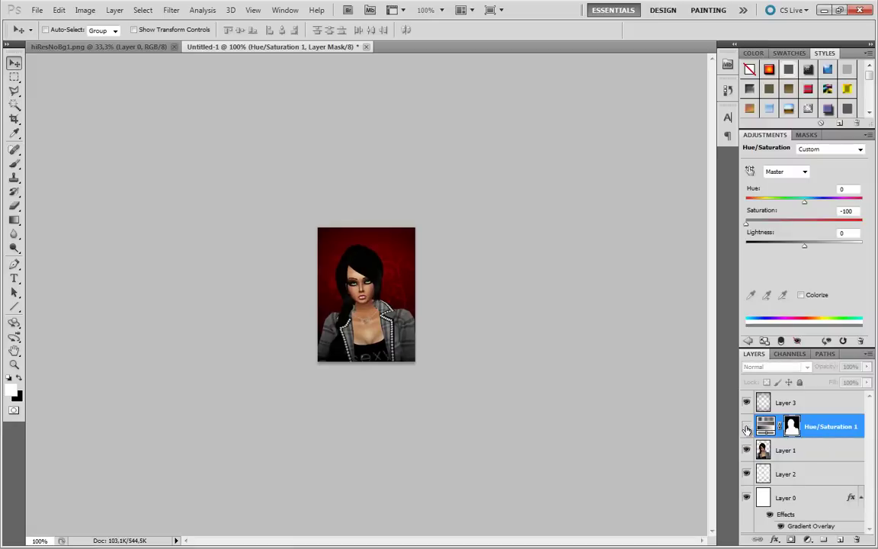
left_click(746, 427)
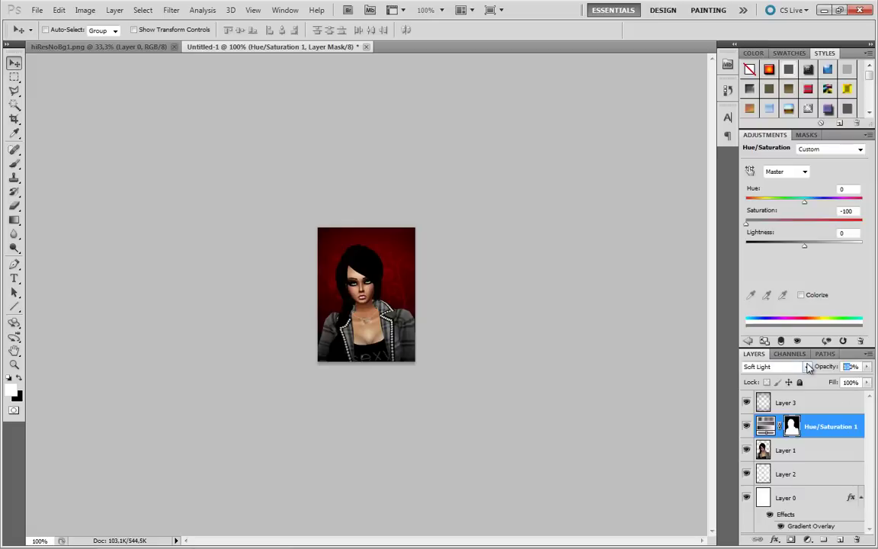
type("70")
left_click(747, 427)
left_click(747, 427)
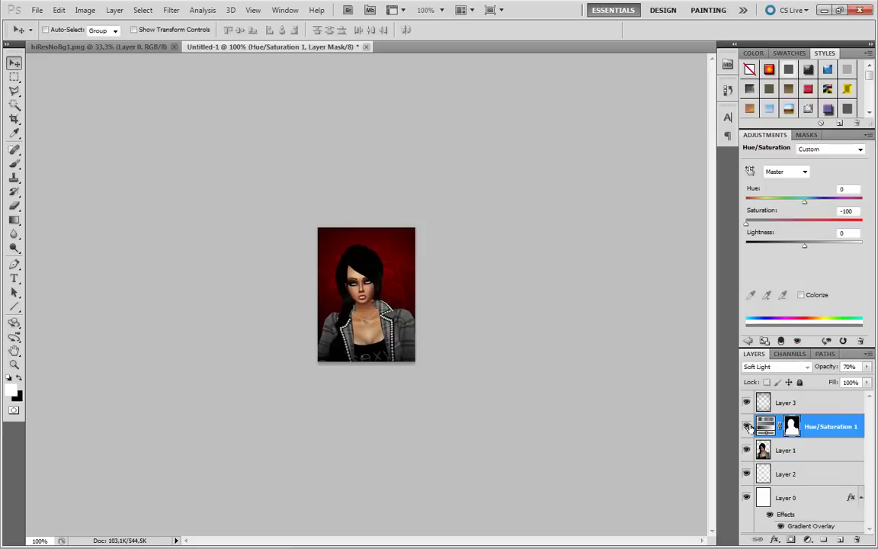
On a new layer above Layer 3, type 'Name' in white near the top of the image
left_click(813, 409)
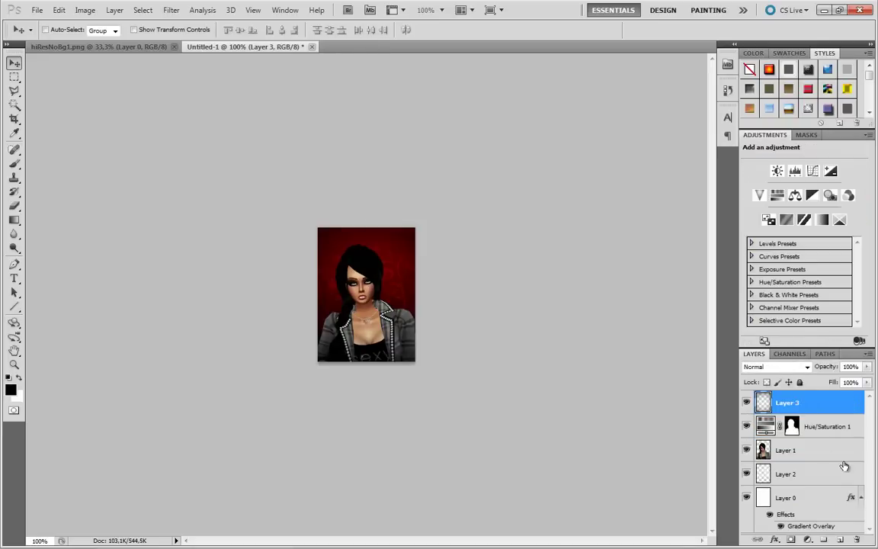
left_click(840, 539)
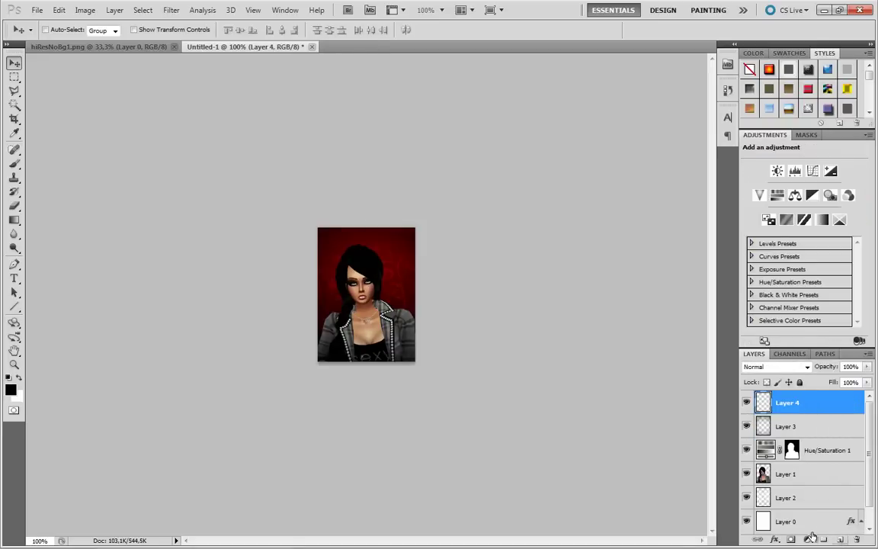
left_click(14, 279)
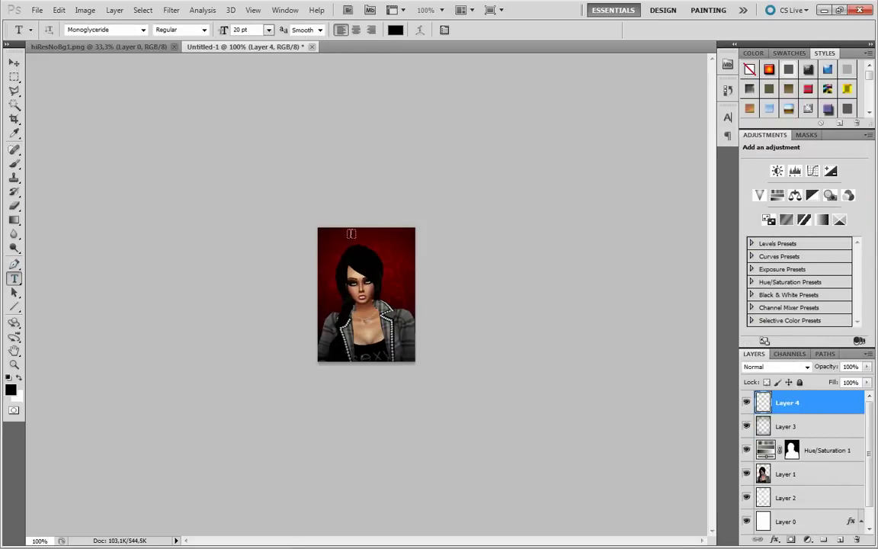
left_click(134, 29)
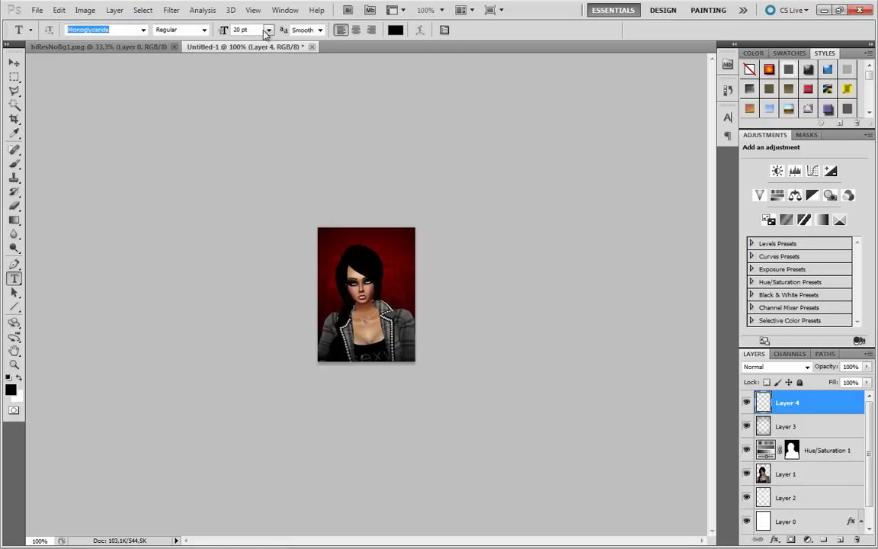
left_click(395, 29)
left_click(494, 116)
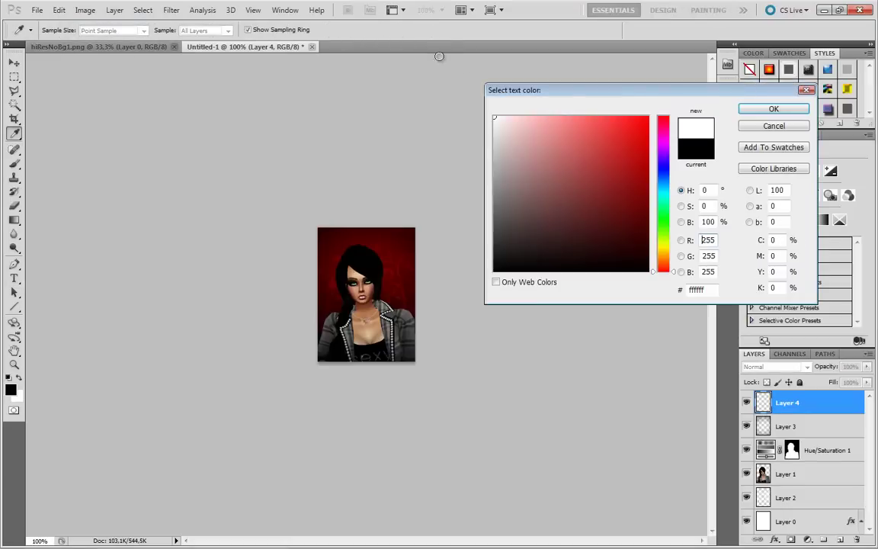
left_click(768, 108)
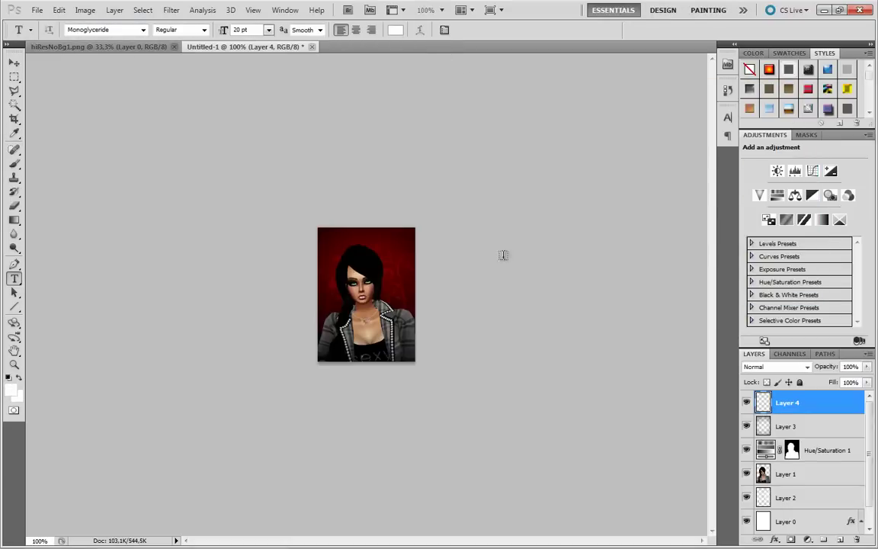
left_click(337, 235)
type("Name")
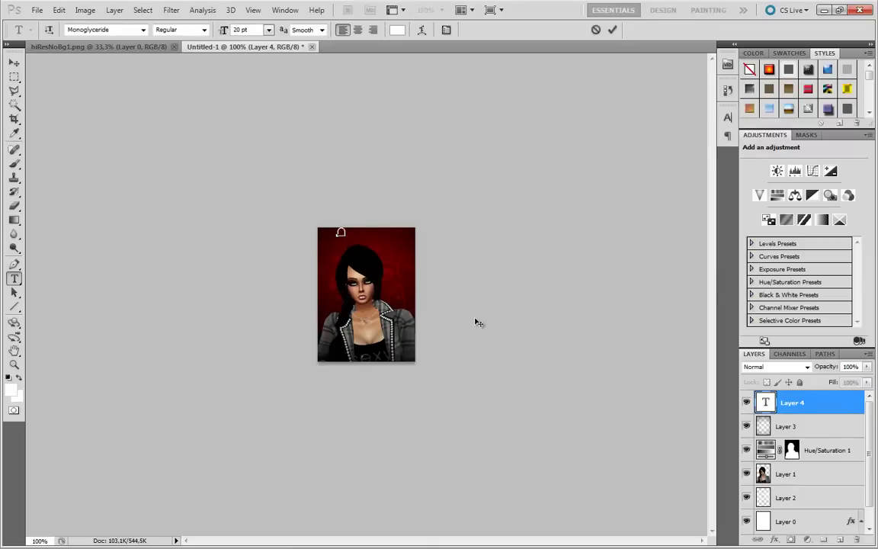
left_click(611, 30)
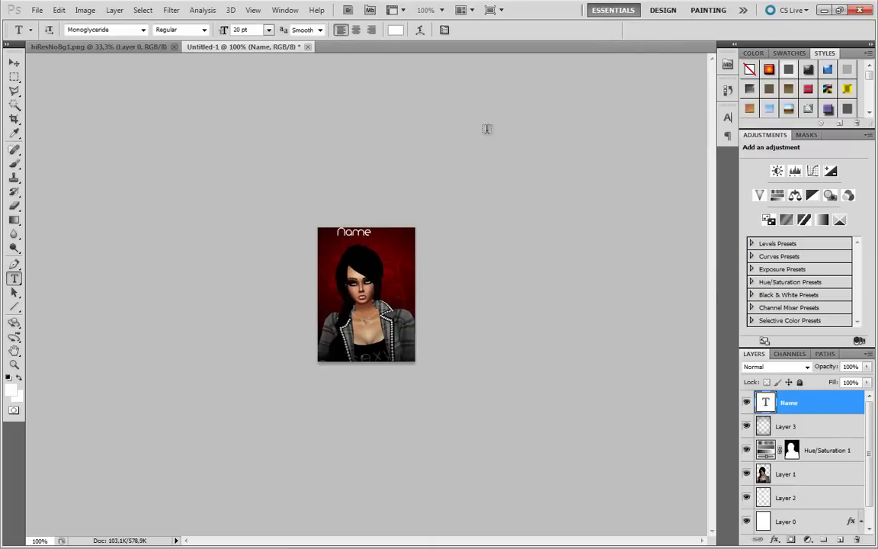
Centre the 'Name' text horizontally on the canvas and nudge it up slightly
left_click(14, 65)
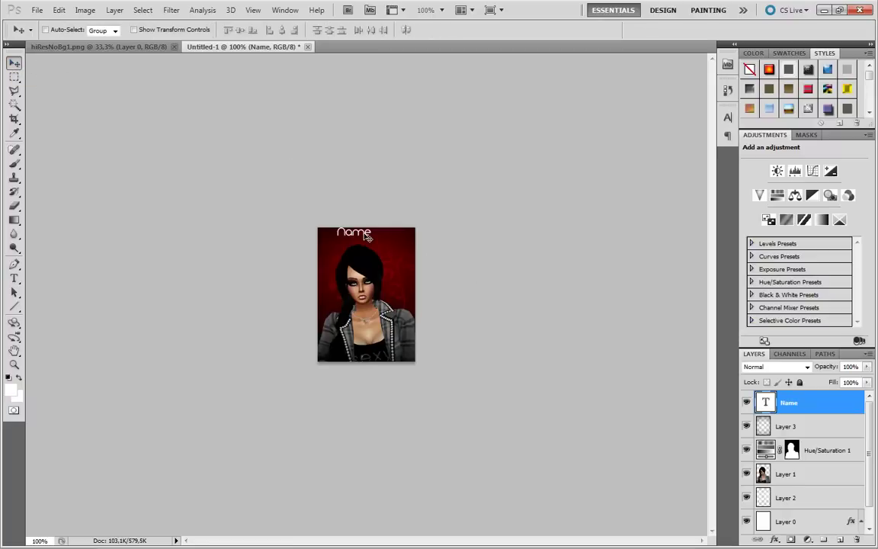
left_click_drag(366, 239, 370, 242)
key("ctrl+a")
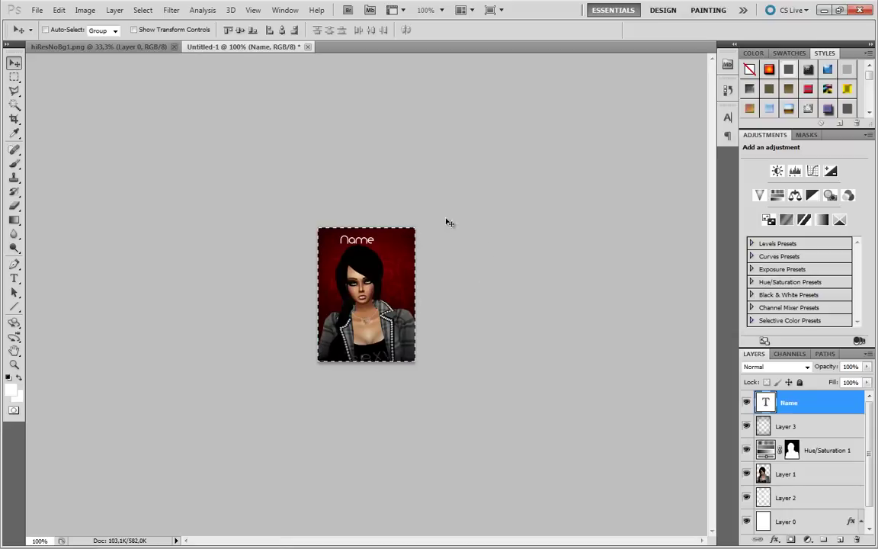
left_click(282, 30)
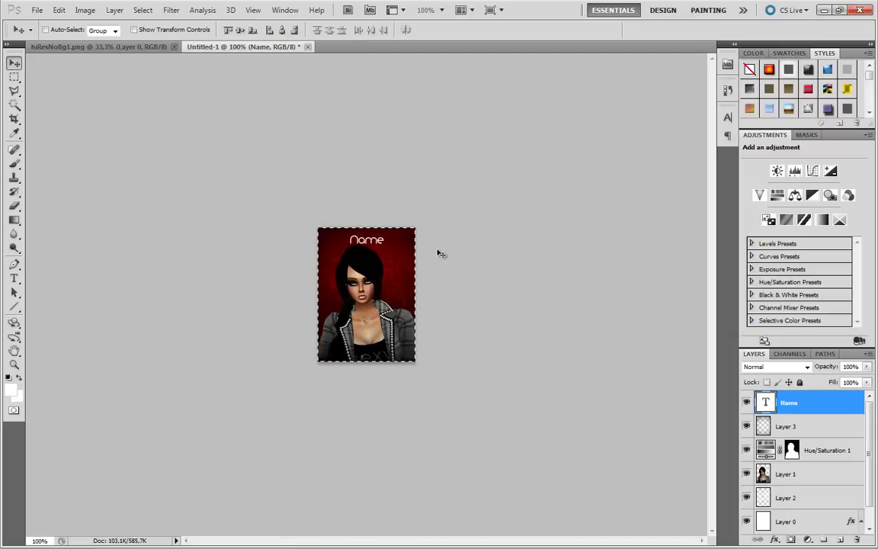
key("ctrl+d")
key("Up")
key("Up")
key("Up")
key("Up")
key("Up")
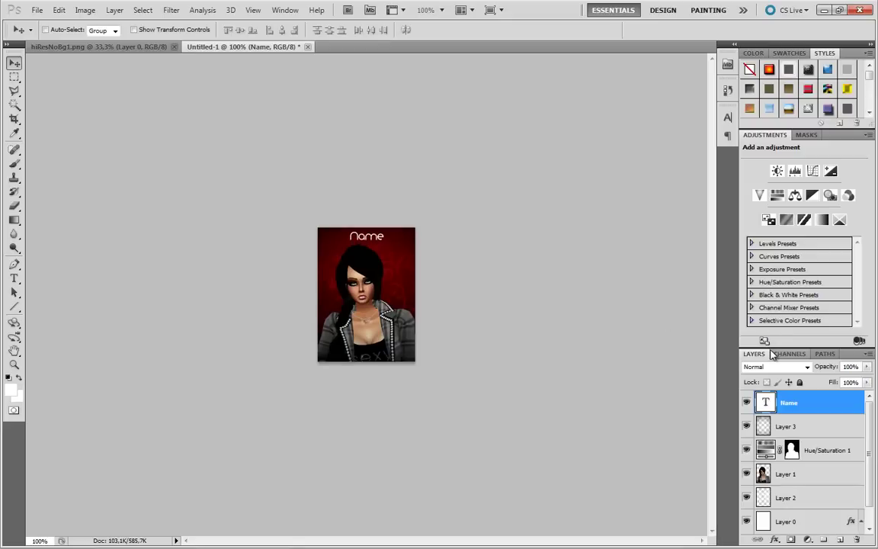
Apply Bevel and Emboss plus a Drop Shadow with distance 3 to the Name text layer
right_click(832, 406)
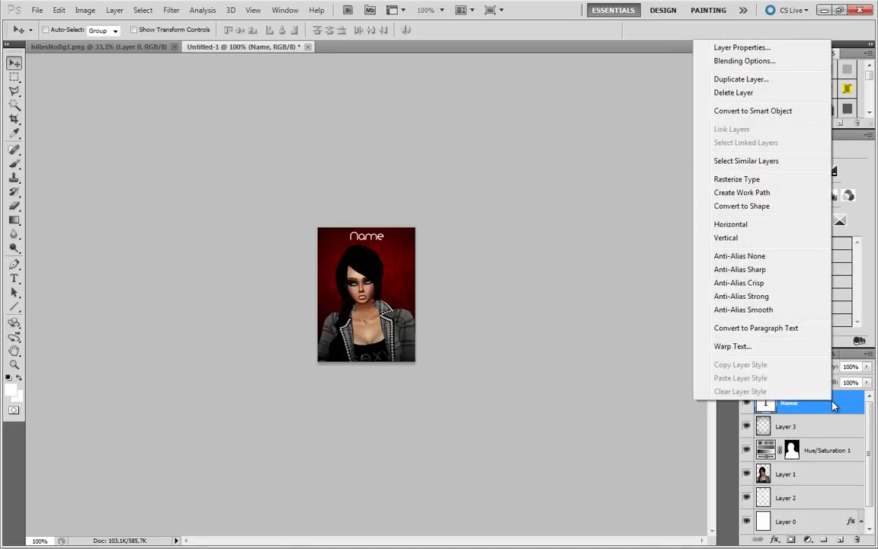
left_click(743, 61)
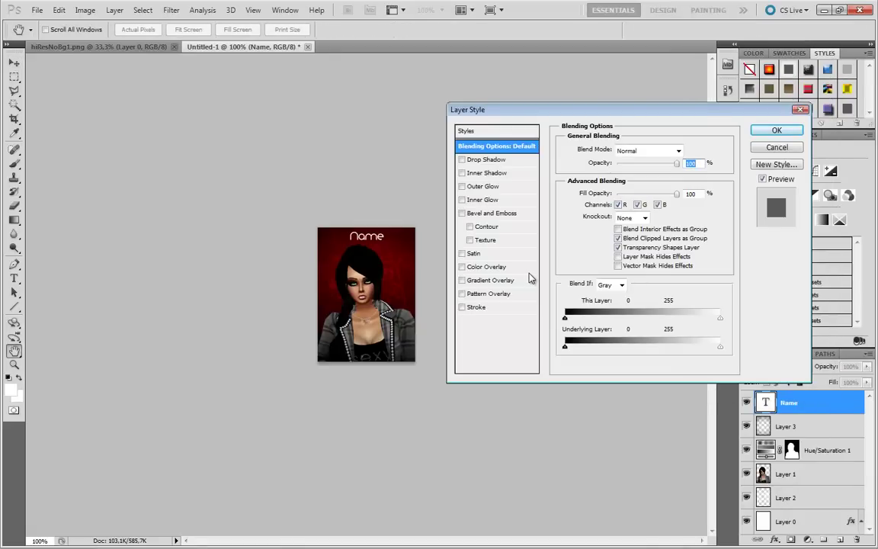
left_click(475, 215)
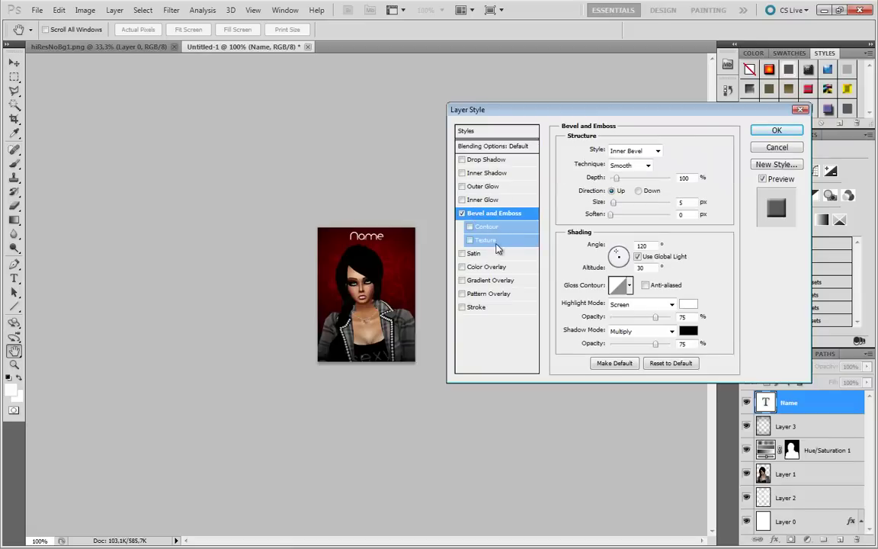
left_click(485, 159)
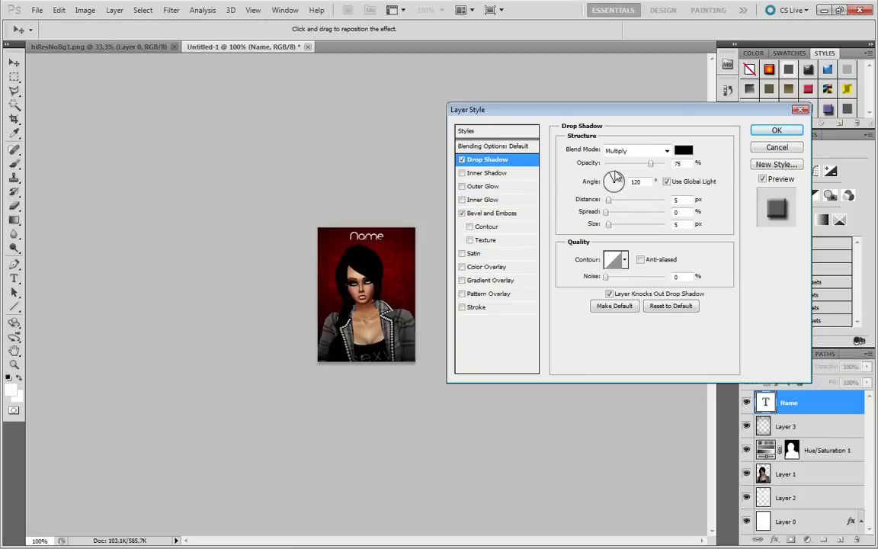
left_click(609, 201)
left_click(779, 130)
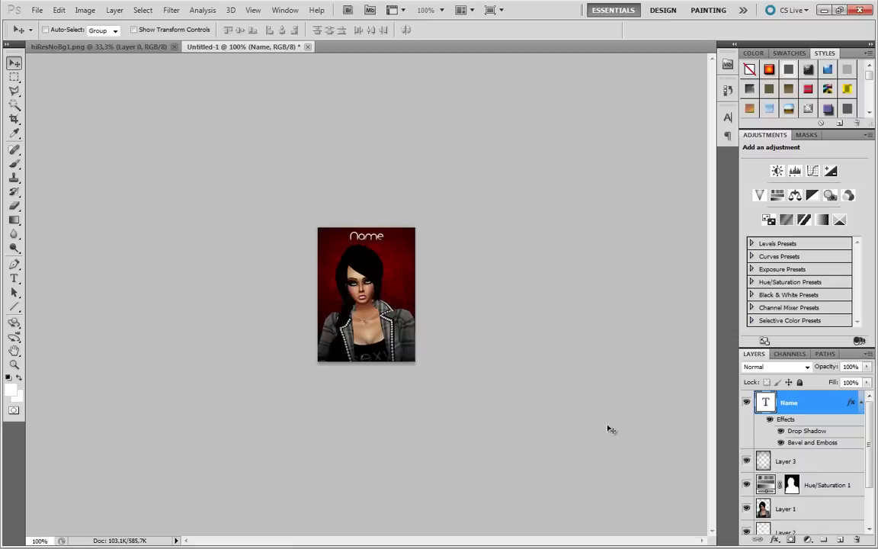
On a new layer, stroke the whole canvas with a 2 px white line inside the edge, then deselect
left_click(842, 540)
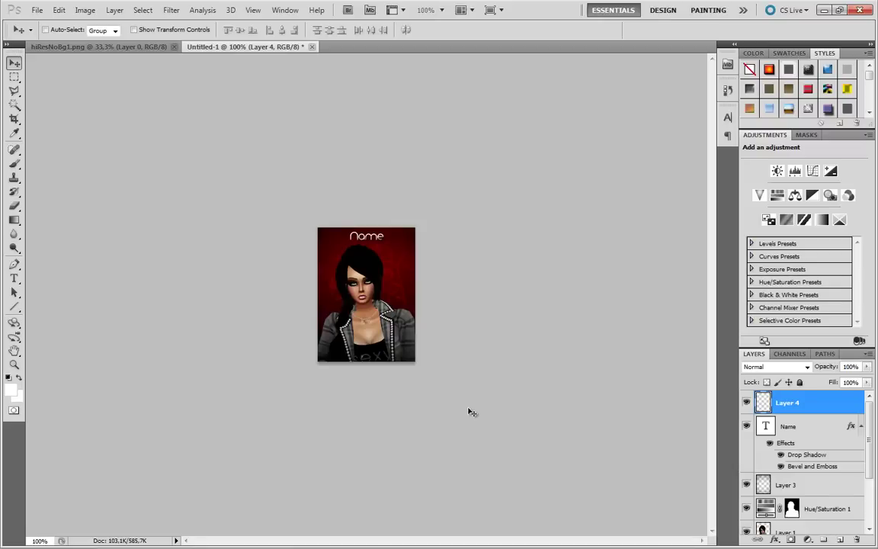
key("ctrl+a")
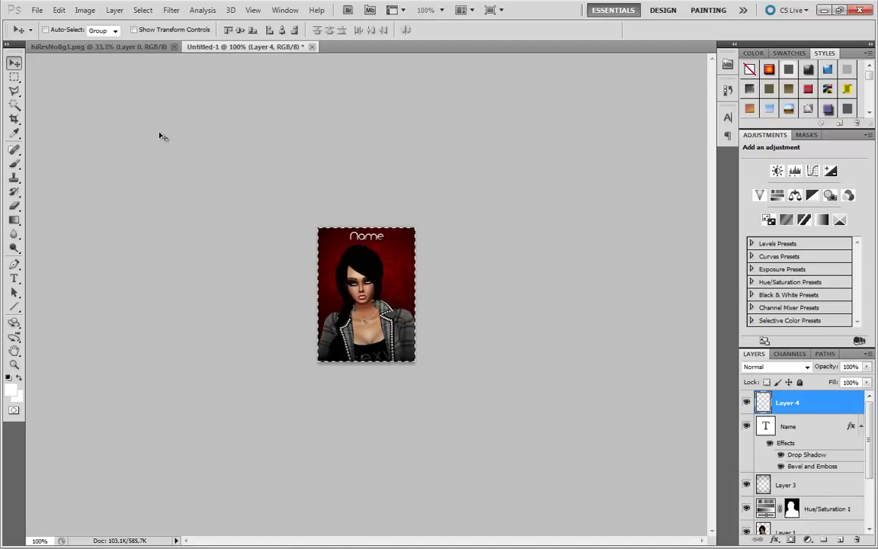
left_click(59, 10)
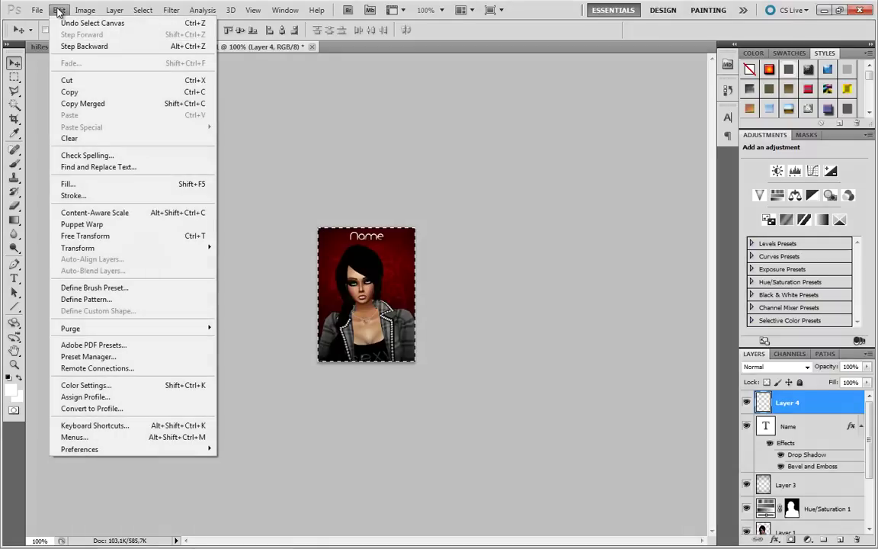
left_click(106, 197)
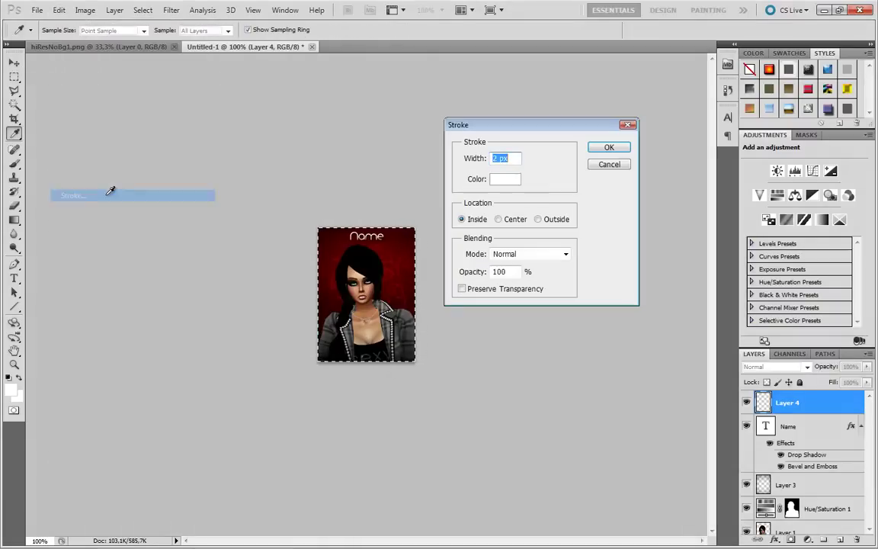
left_click(463, 220)
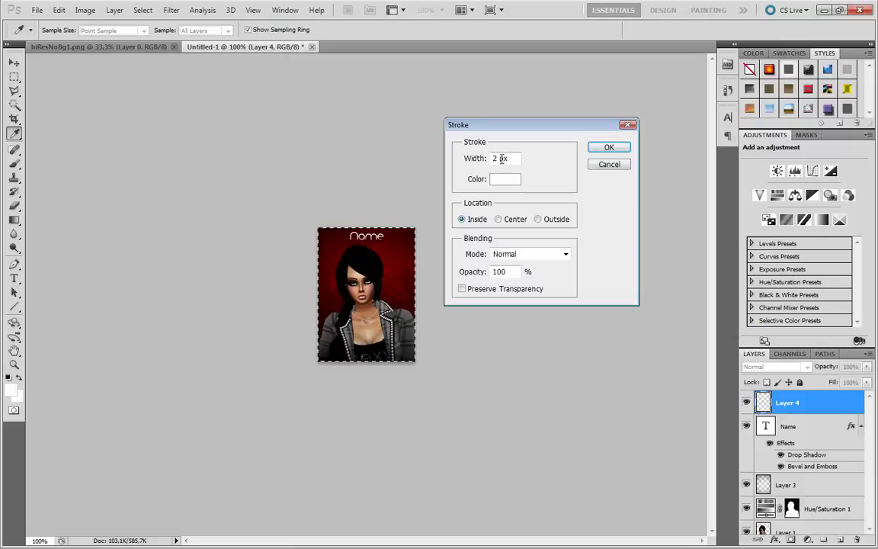
left_click_drag(505, 158, 491, 157)
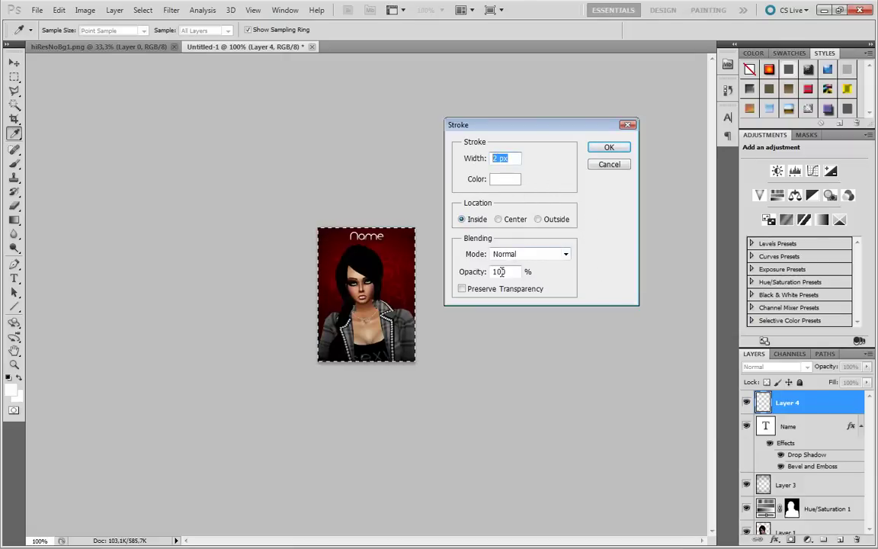
left_click(609, 150)
key("v")
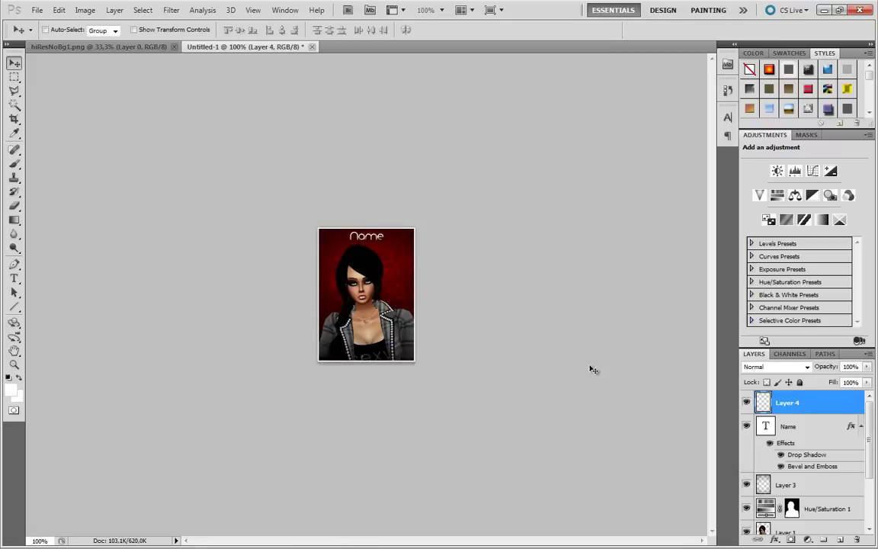
key("ctrl+d")
Enable a Gradient Overlay in Layer 4's blending options and bring up its gradient in the Gradient Editor
right_click(842, 403)
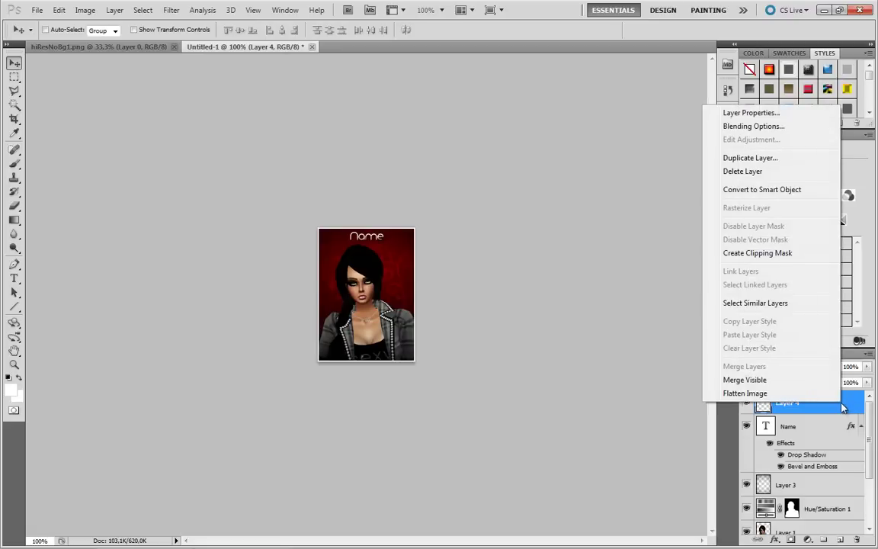
left_click(755, 127)
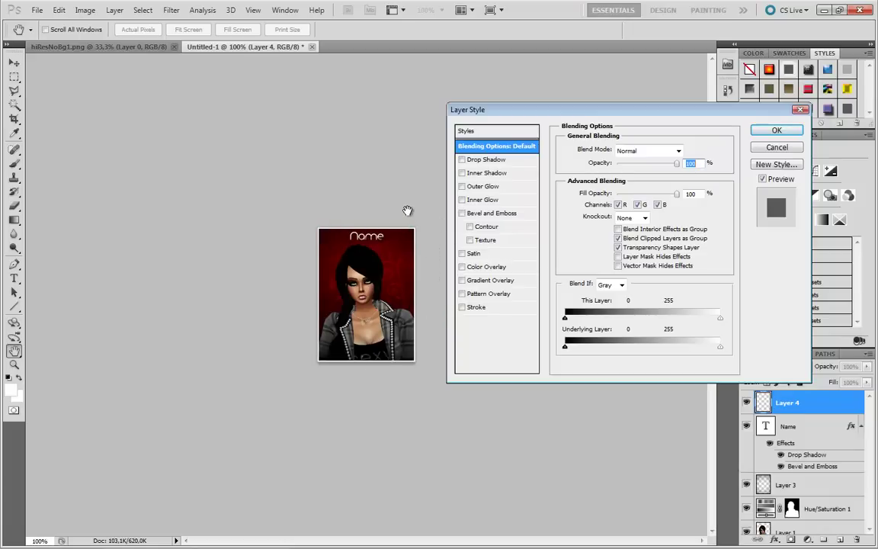
left_click(491, 280)
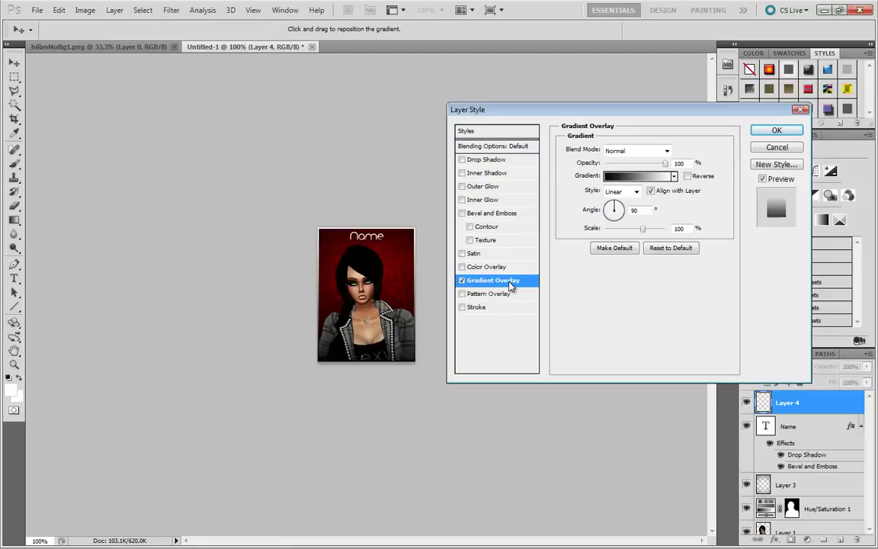
left_click(581, 176)
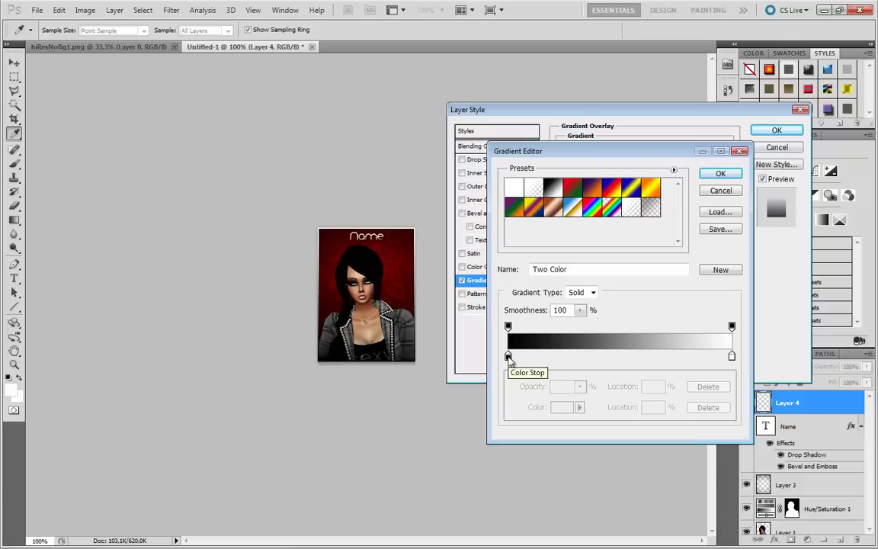
Make the left gradient stop light grey and rework the right-end stops
double_click(508, 356)
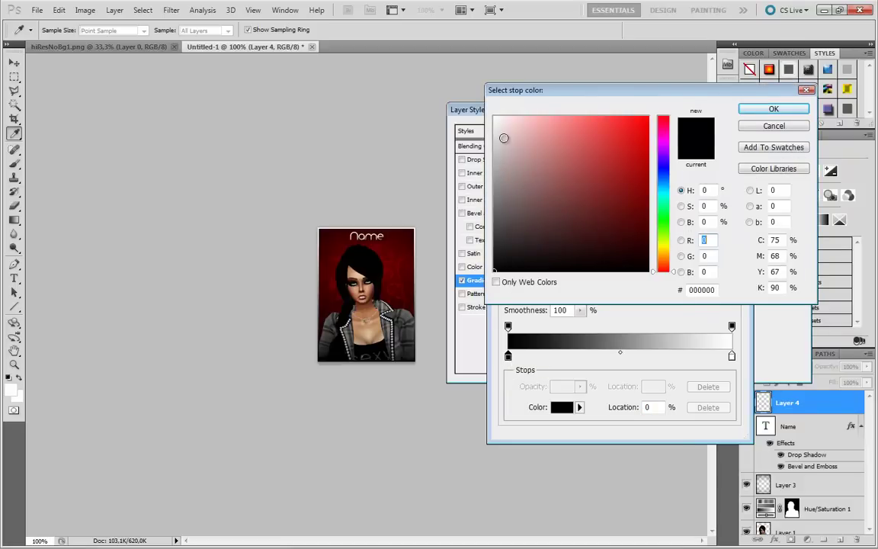
left_click(493, 138)
left_click(772, 109)
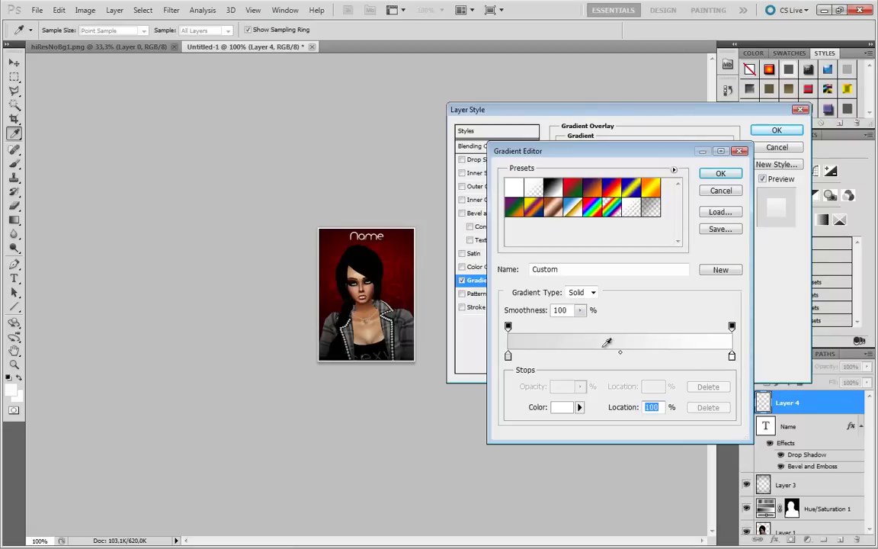
left_click(508, 357)
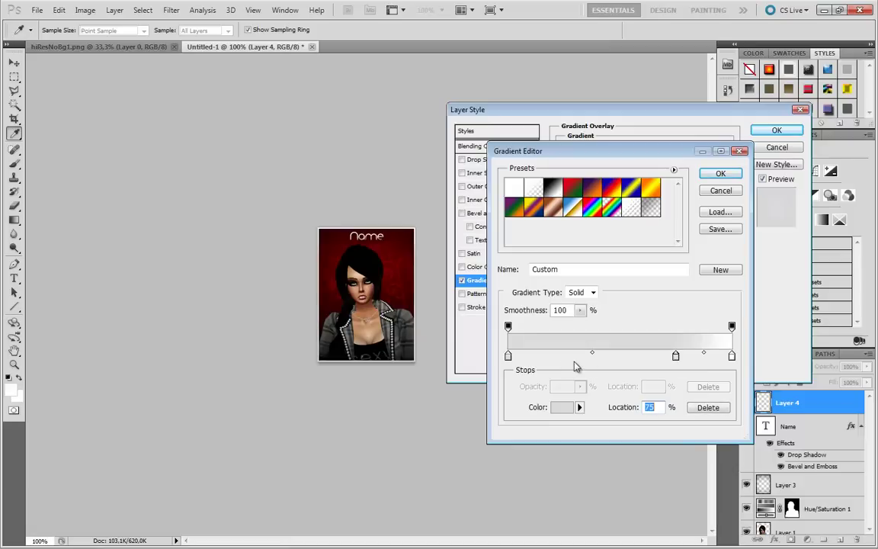
left_click(675, 356)
left_click(732, 356)
left_click_drag(732, 358, 747, 413)
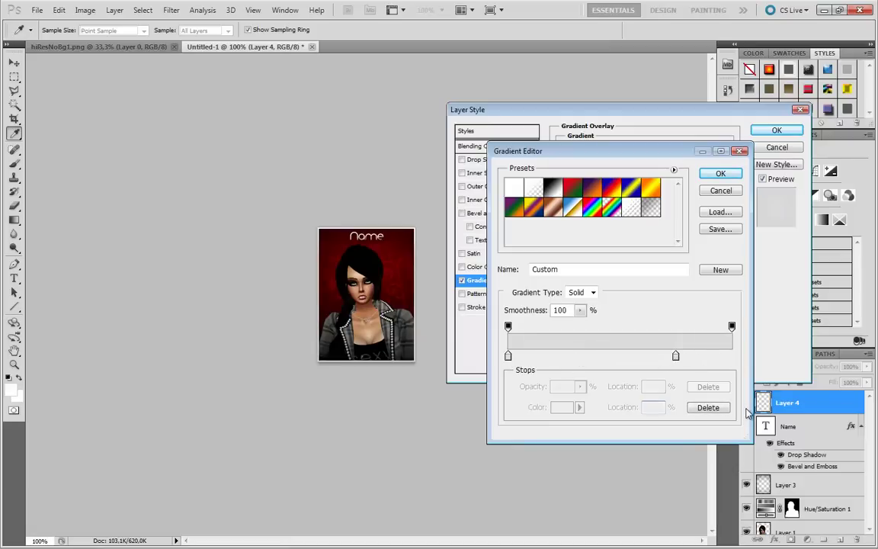
left_click_drag(729, 357, 736, 395)
left_click_drag(676, 356, 775, 361)
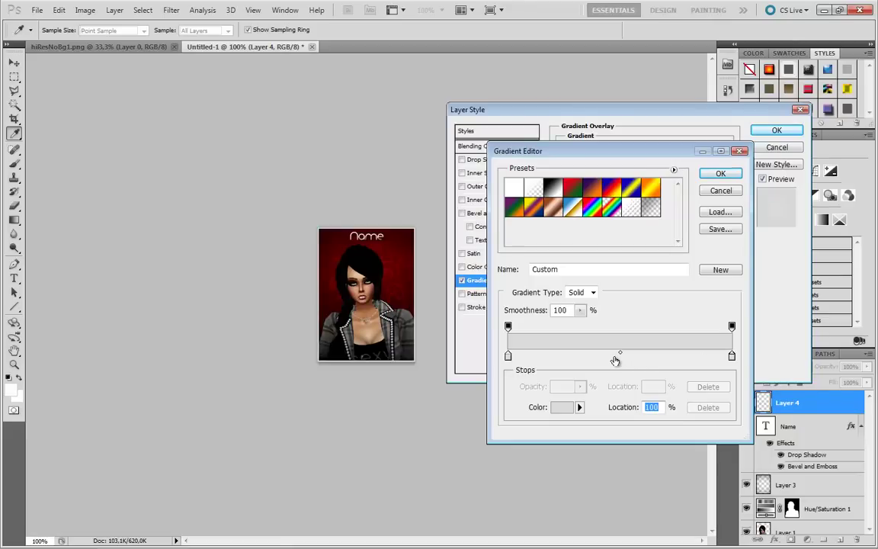
Add mid-grey stops at 50%, 75% and 25%, then accept the silver gradient
left_click(620, 358)
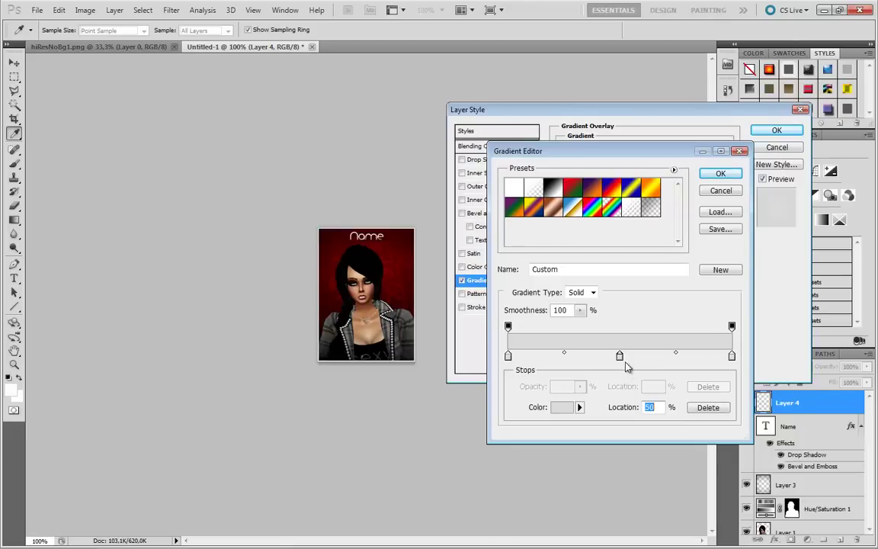
double_click(676, 356)
left_click(478, 208)
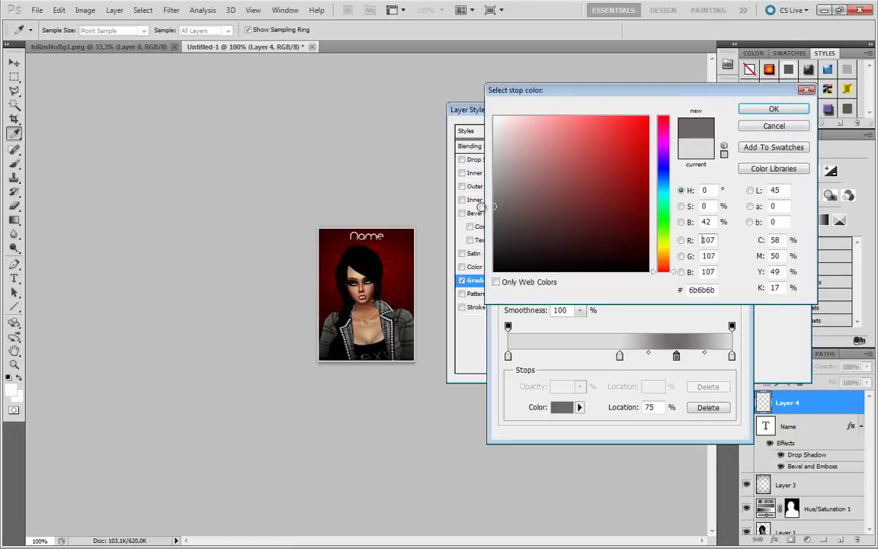
left_click_drag(478, 211, 455, 202)
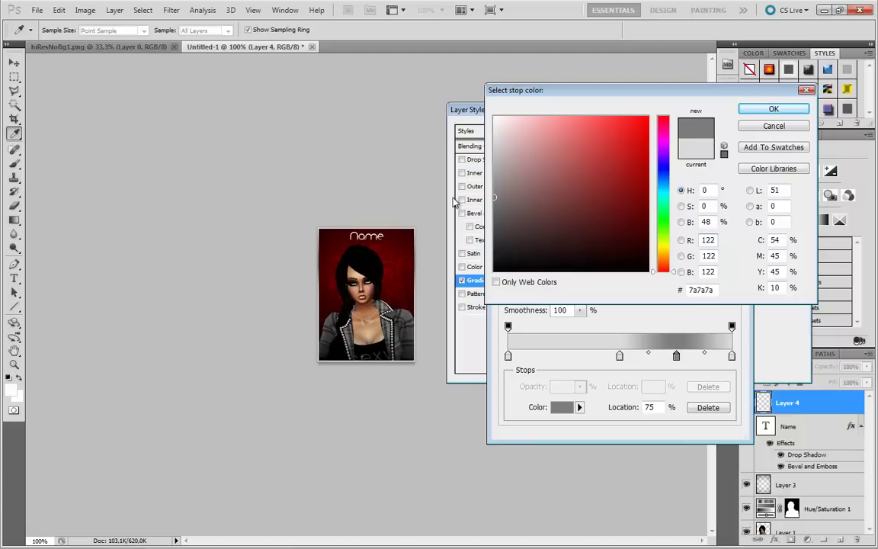
left_click(774, 109)
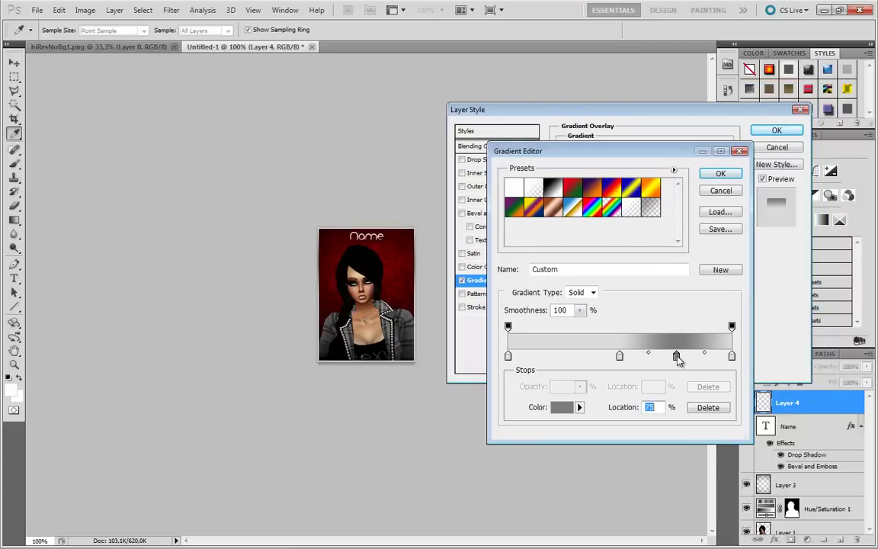
left_click(563, 356)
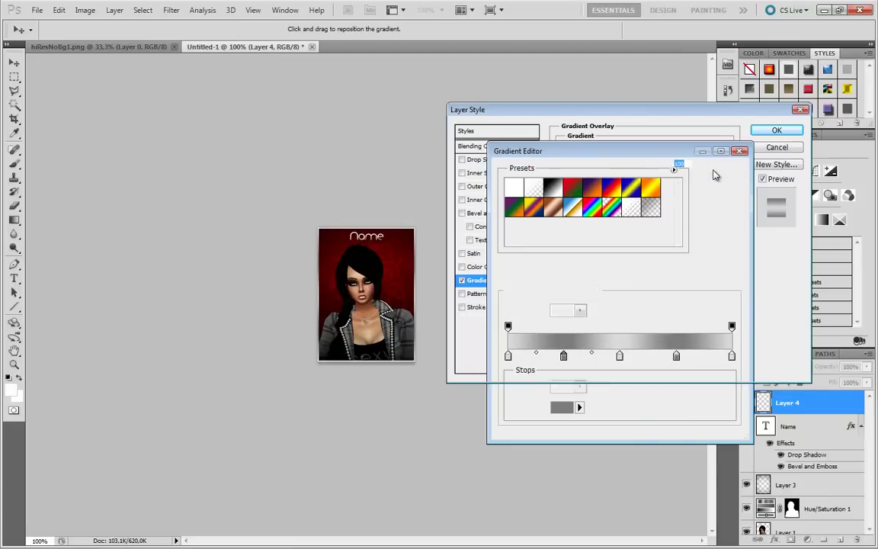
left_click(714, 174)
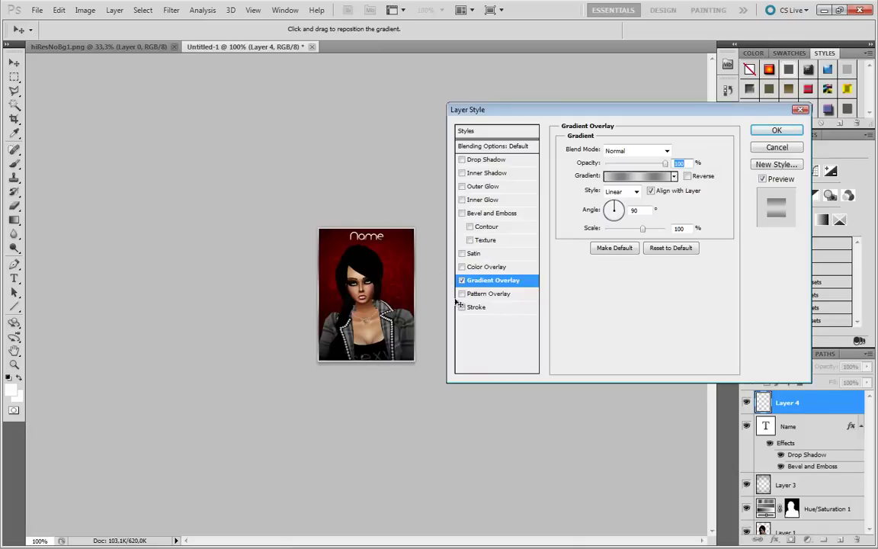
left_click(777, 132)
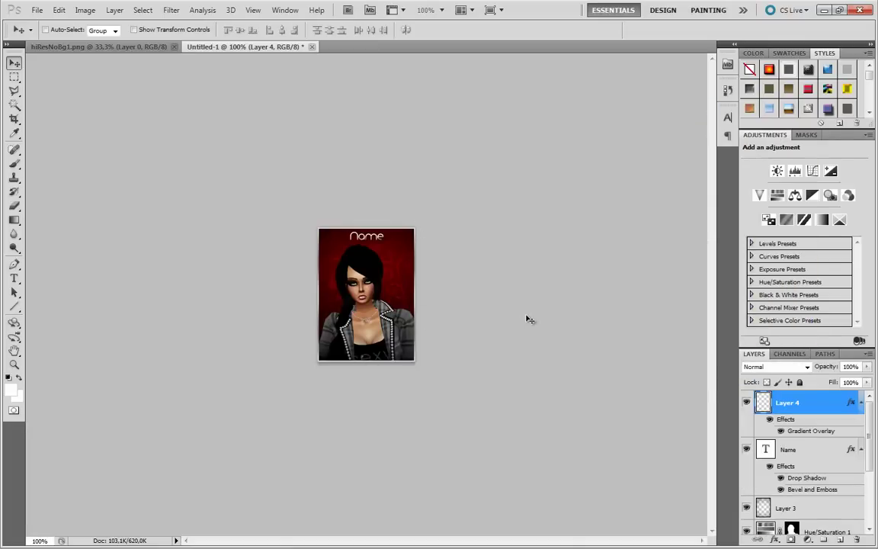